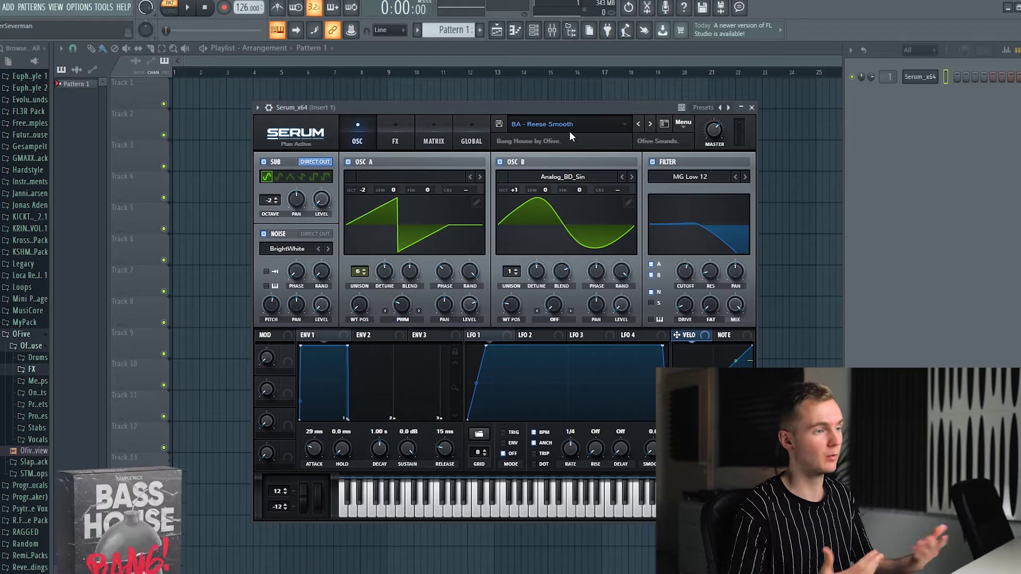
Step: Open the Serum_x64 channel's piano roll and draw a long E4 note from bar 1 past the middle of bar 2
{"action": "right_click", "coordinate": [914, 80]}
{"action": "left_click", "coordinate": [851, 77]}
{"action": "scroll", "coordinate": [367, 238], "scroll_direction": "down", "scroll_amount": 6}
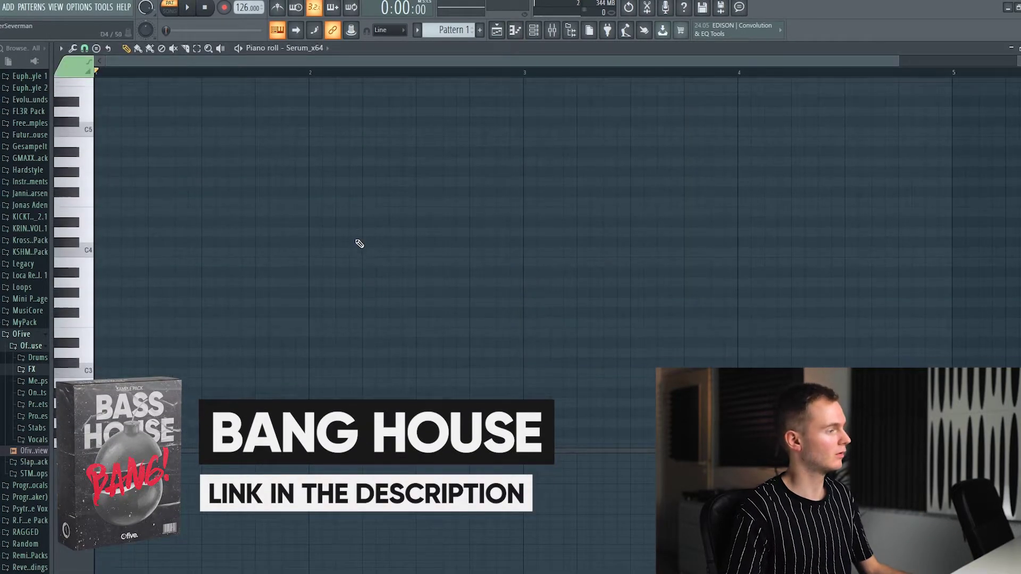
{"action": "scroll", "coordinate": [137, 233], "scroll_direction": "up", "scroll_amount": 1}
{"action": "left_click", "coordinate": [94, 243]}
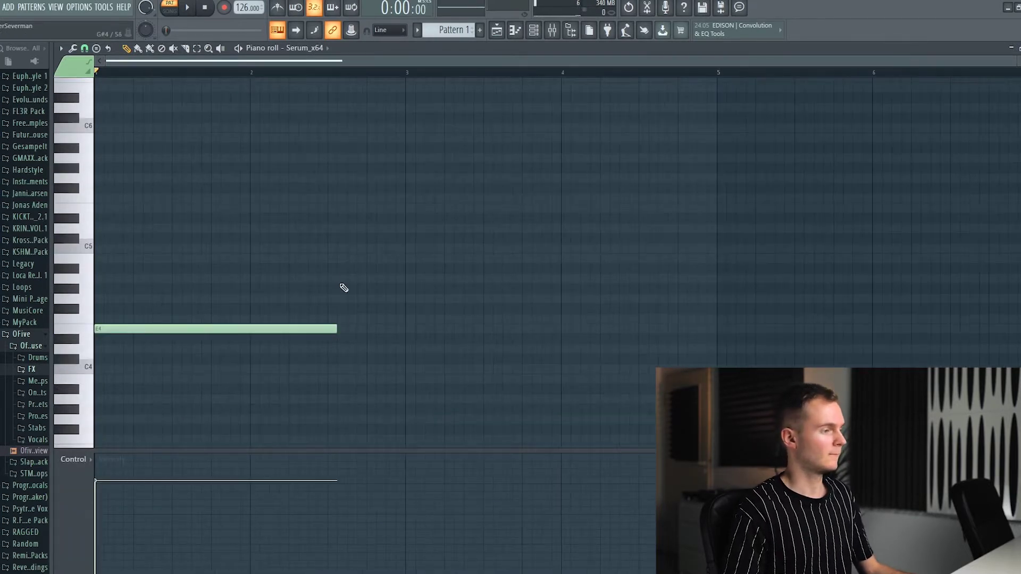
Step: Add an E5 note filling the second half of bar 2 and play the pattern back
{"action": "mouse_move", "coordinate": [332, 284]}
{"action": "left_mouse_down"}
{"action": "mouse_move", "coordinate": [338, 194]}
{"action": "mouse_move", "coordinate": [331, 212]}
{"action": "left_mouse_up"}
{"action": "left_click_drag", "start_coordinate": [569, 208], "coordinate": [406, 208]}
{"action": "key", "text": "space"}
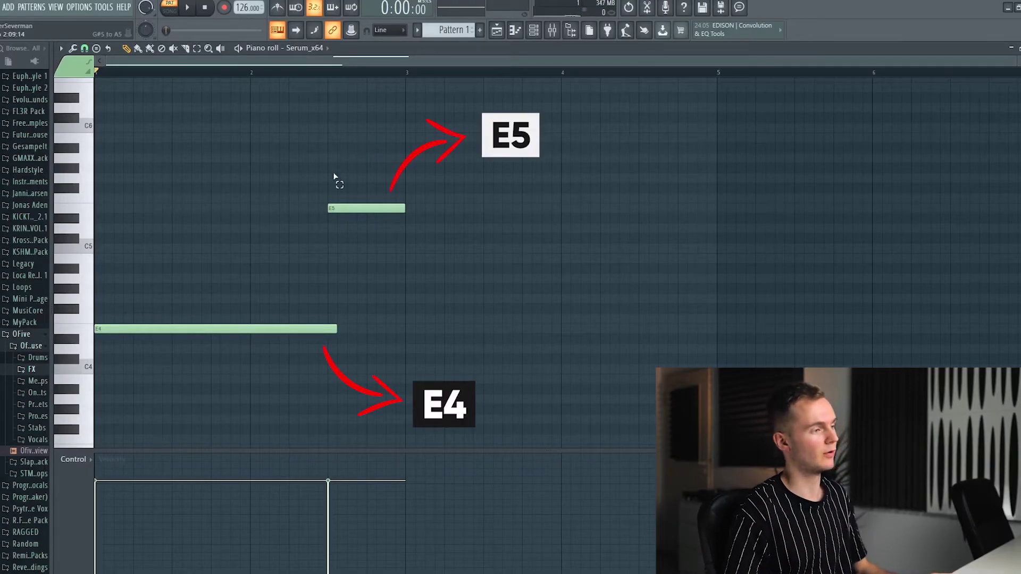
{"action": "left_click", "coordinate": [352, 269]}
{"action": "right_click", "coordinate": [358, 270]}
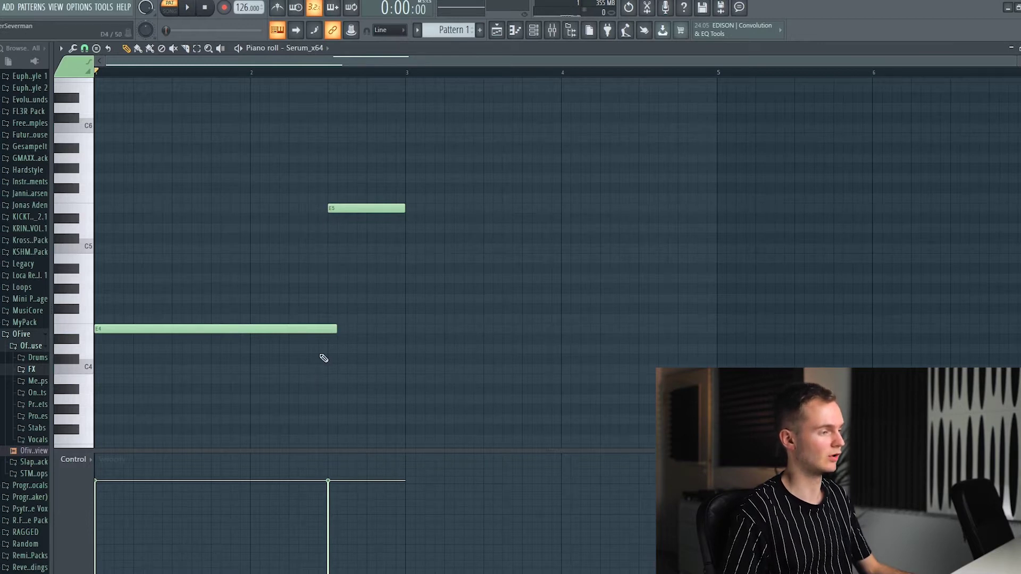
Step: Duplicate both notes into bars 3 and 4, change the copied E5 to an F4 filling bar 4, and play the pattern
{"action": "key", "text": "ctrl+a"}
{"action": "key", "text": "ctrl+b"}
{"action": "left_click", "coordinate": [678, 207]}
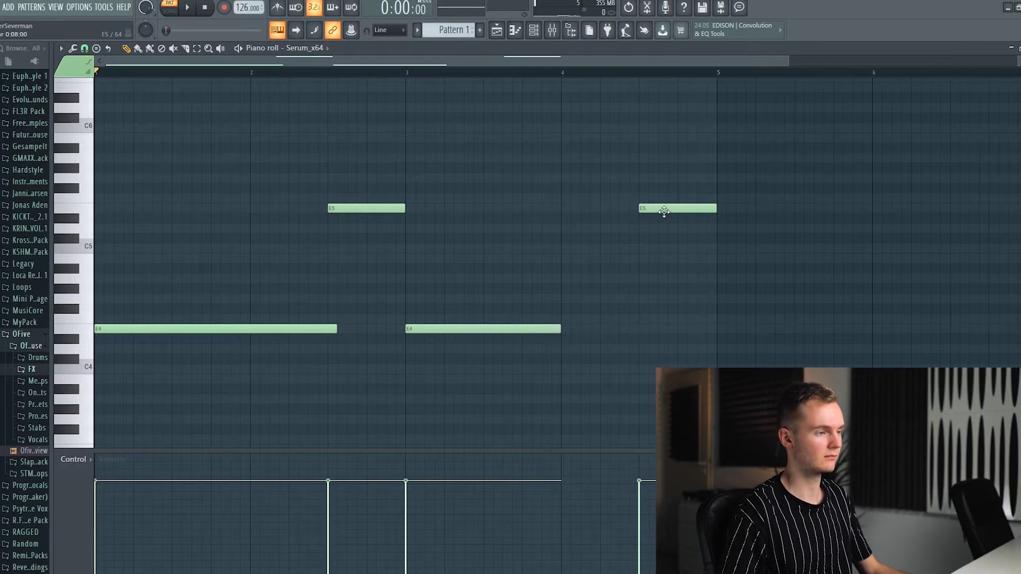
{"action": "left_click_drag", "start_coordinate": [662, 212], "coordinate": [577, 318]}
{"action": "key", "text": "space"}
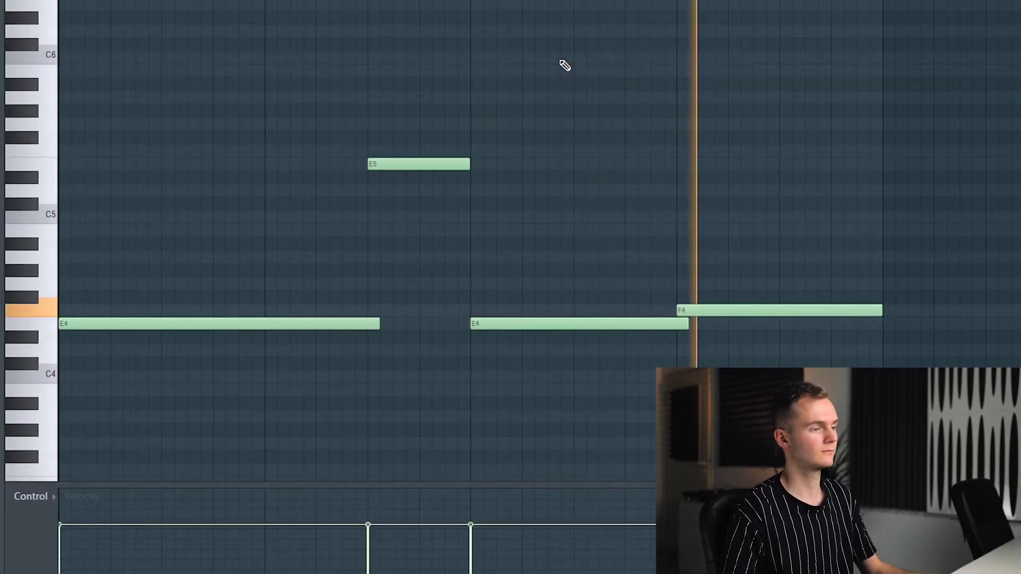
{"action": "key", "text": "space"}
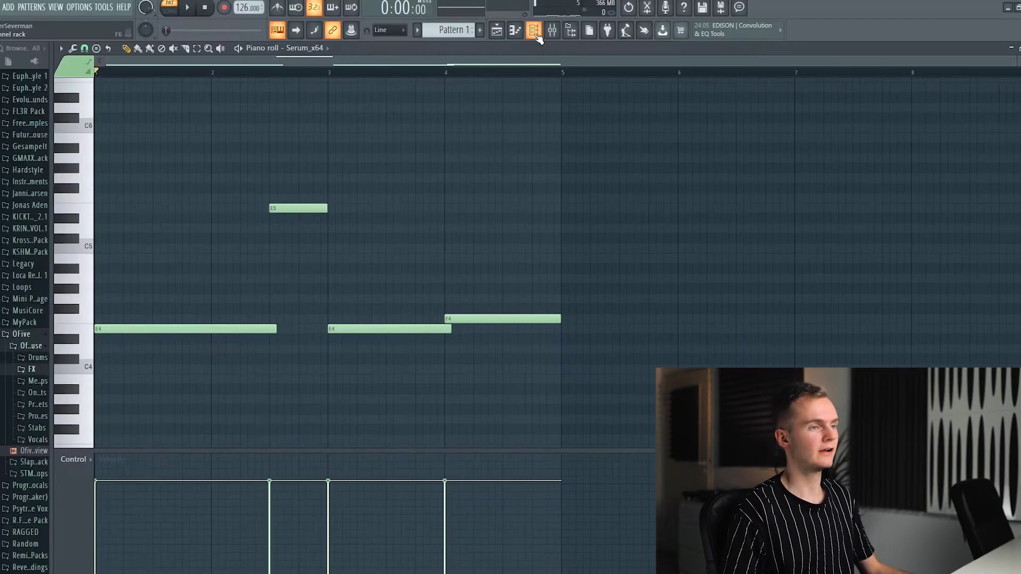
Step: Clone the Serum_x64 channel and copy its notes into the cloned channel
{"action": "left_click", "coordinate": [534, 29]}
{"action": "right_click", "coordinate": [917, 77]}
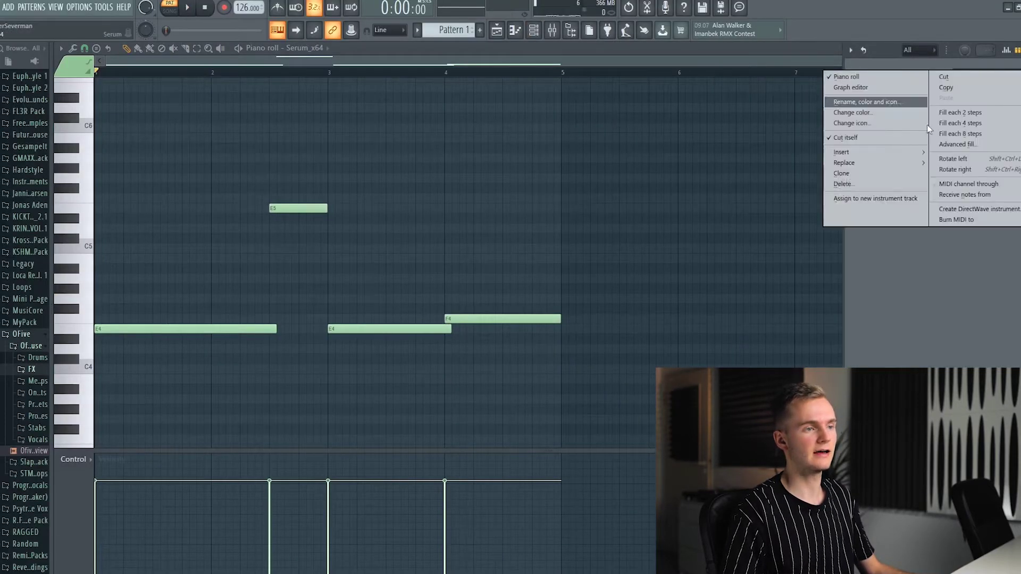
{"action": "left_click", "coordinate": [867, 173]}
{"action": "right_click", "coordinate": [931, 79]}
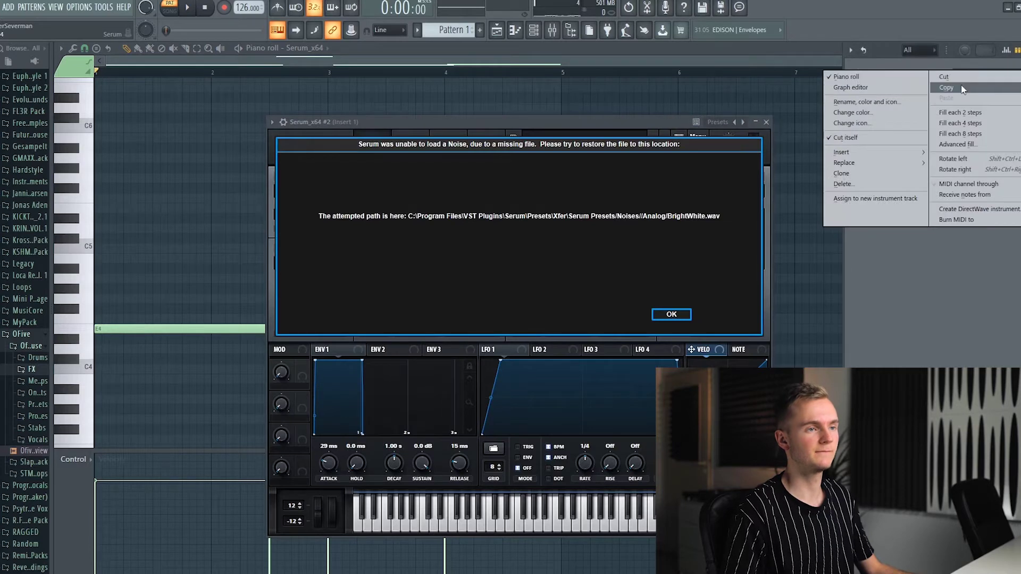
{"action": "left_click", "coordinate": [939, 89]}
{"action": "right_click", "coordinate": [928, 95]}
{"action": "left_click", "coordinate": [947, 114]}
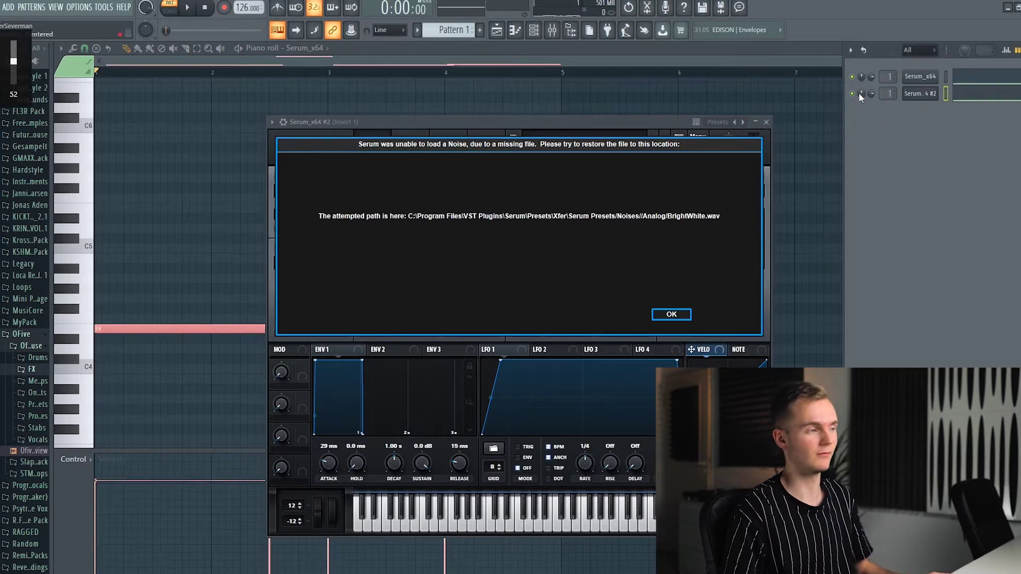
Step: Raise the cloned Serum channel's notes by one octave and preview both layers together
{"action": "left_click", "coordinate": [923, 94]}
{"action": "left_click", "coordinate": [922, 94]}
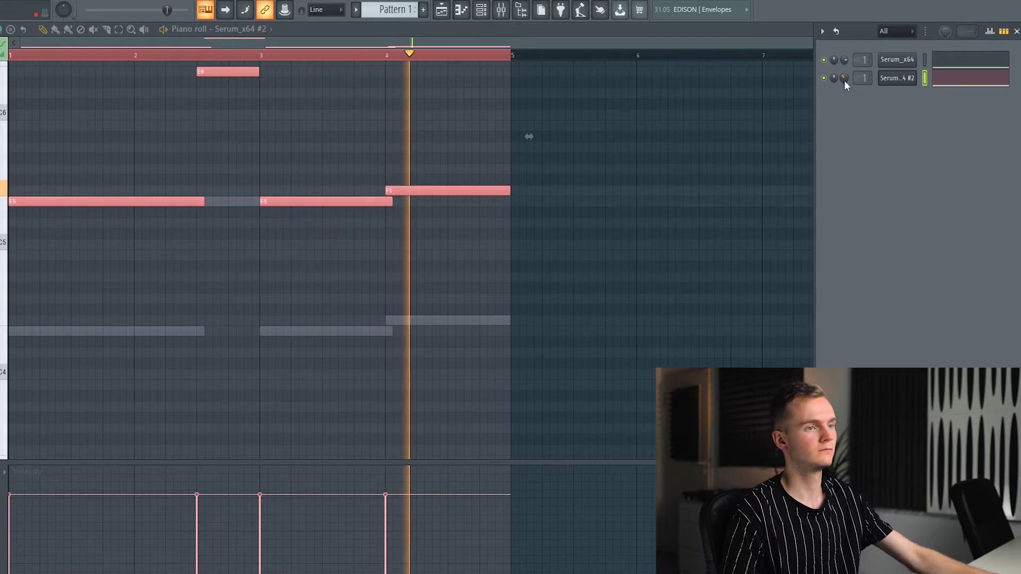
{"action": "key", "text": "space"}
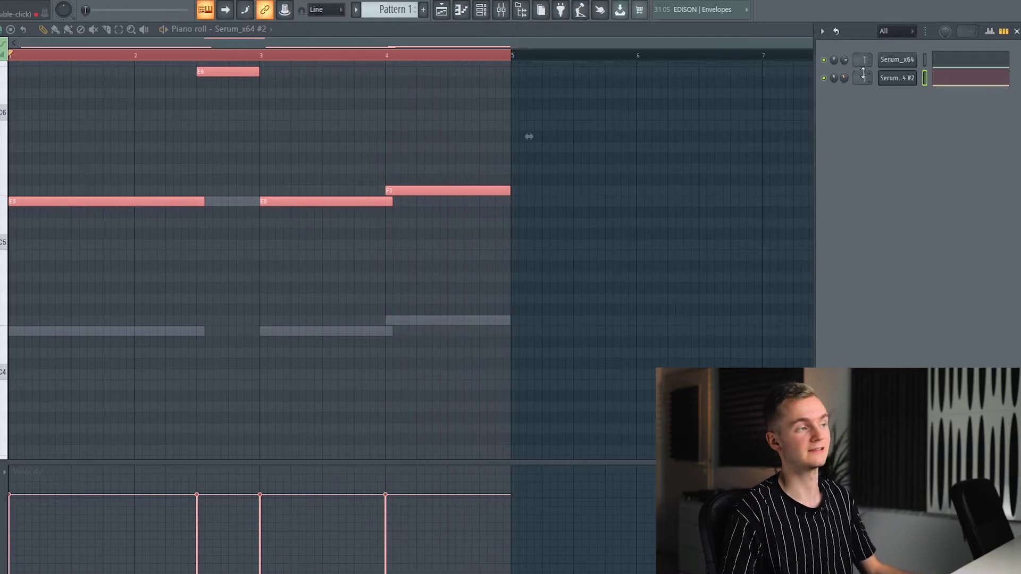
Step: Arrange Pattern 1 on Track 1 from bar 5 to bar 21 and add the Atm 05 E atmosphere sample at bar 5 on Track 2
{"action": "left_click", "coordinate": [440, 10]}
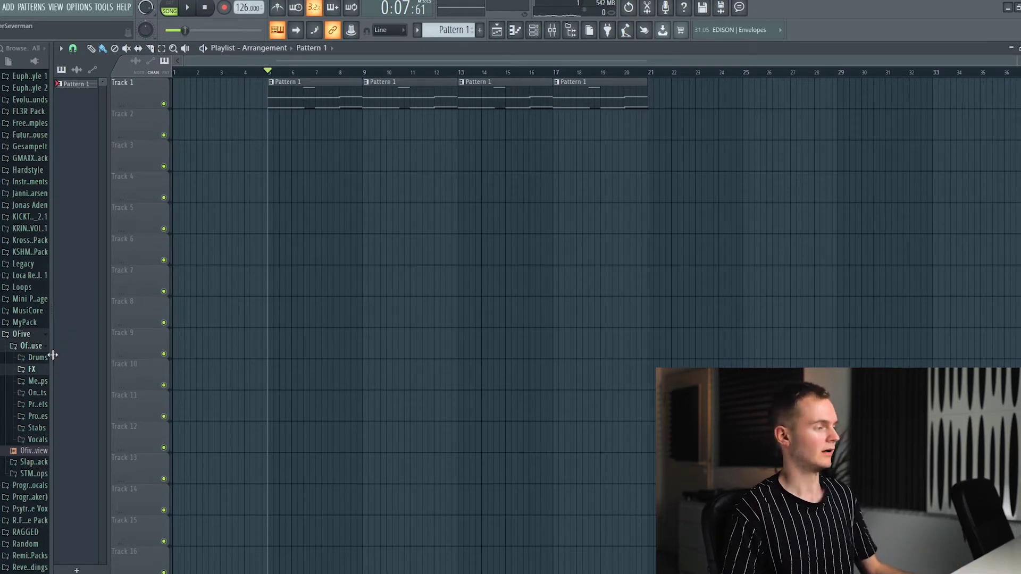
{"action": "left_click", "coordinate": [33, 371]}
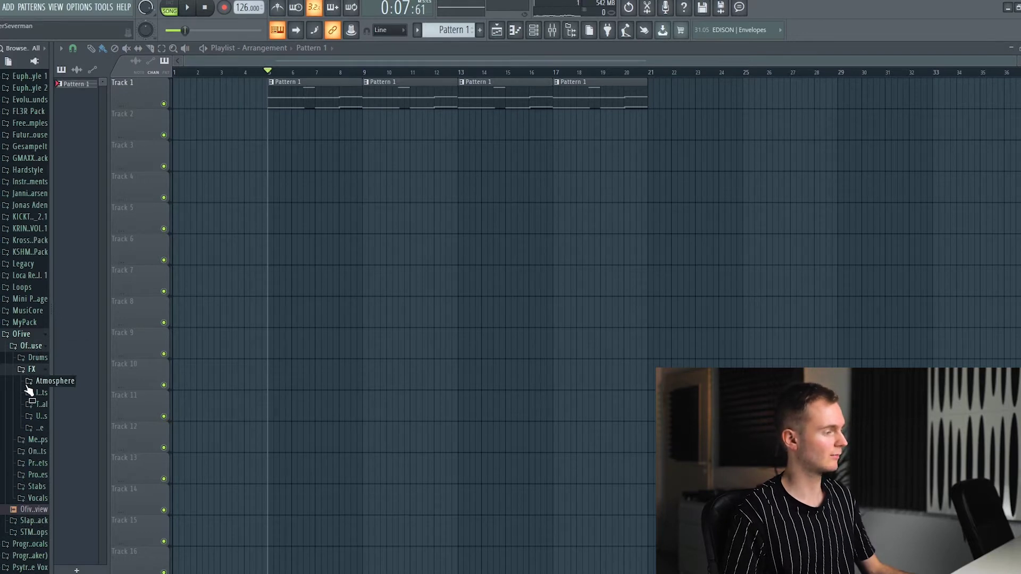
{"action": "left_click", "coordinate": [26, 385]}
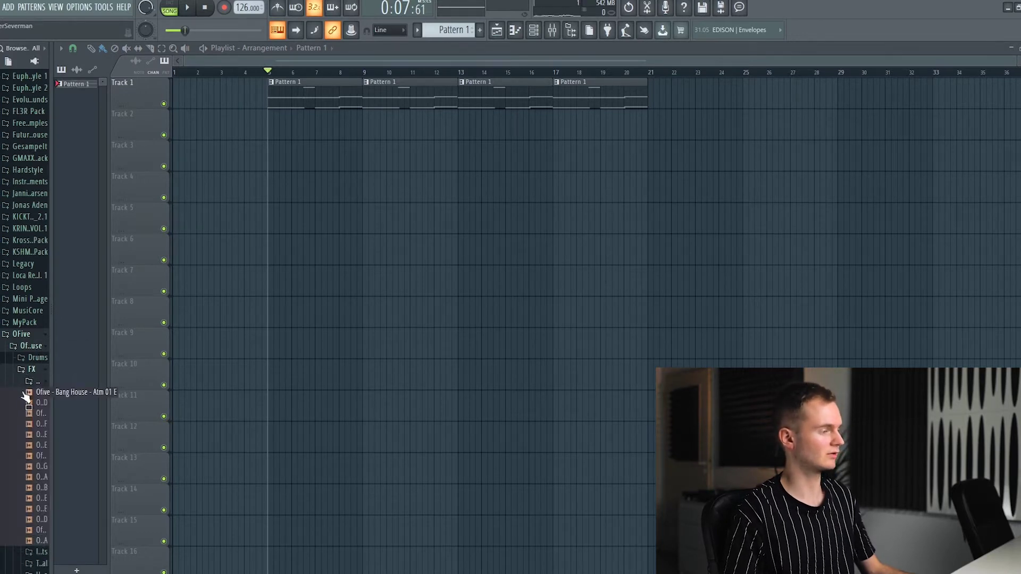
{"action": "left_click", "coordinate": [25, 439]}
{"action": "left_click_drag", "start_coordinate": [62, 429], "coordinate": [272, 132]}
{"action": "key", "text": "space"}
Step: Lower the channel volume of the Atm 05 E sample during playback
{"action": "double_click", "coordinate": [520, 123]}
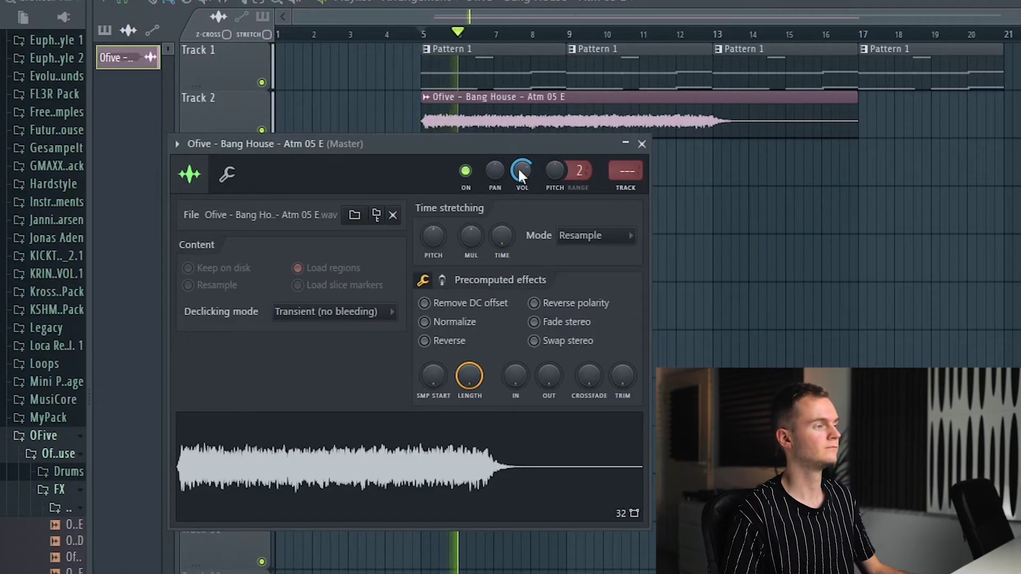
{"action": "left_click_drag", "start_coordinate": [526, 144], "coordinate": [585, 208]}
{"action": "mouse_move", "coordinate": [711, 161]}
{"action": "left_mouse_down"}
{"action": "mouse_move", "coordinate": [748, 169]}
{"action": "mouse_move", "coordinate": [751, 109]}
{"action": "left_mouse_up"}
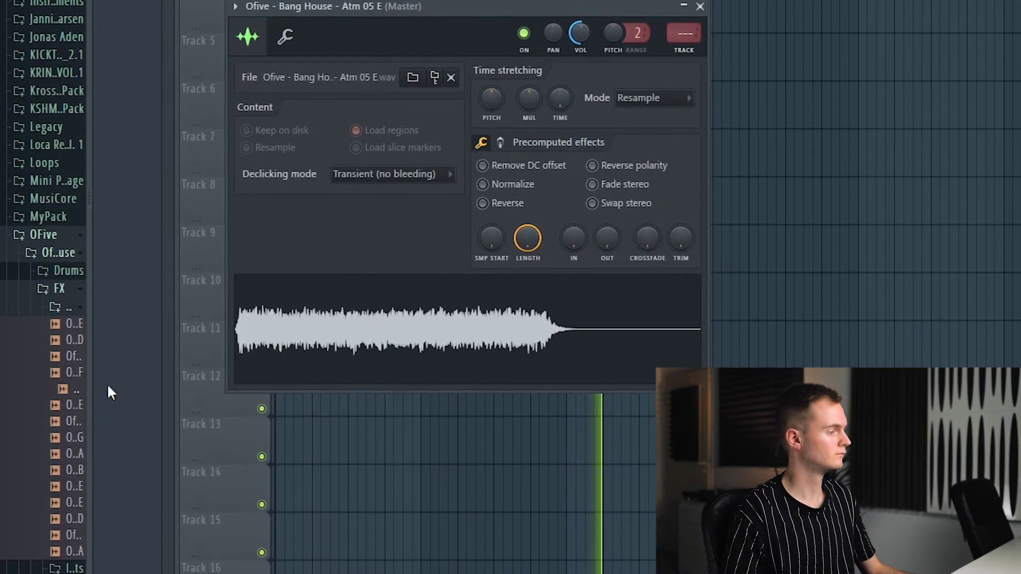
Step: Place the Atm 12 E atmosphere sample on Track 3 at bar 5 and repeat both atmosphere clips at bar 13
{"action": "left_click_drag", "start_coordinate": [63, 407], "coordinate": [67, 415]}
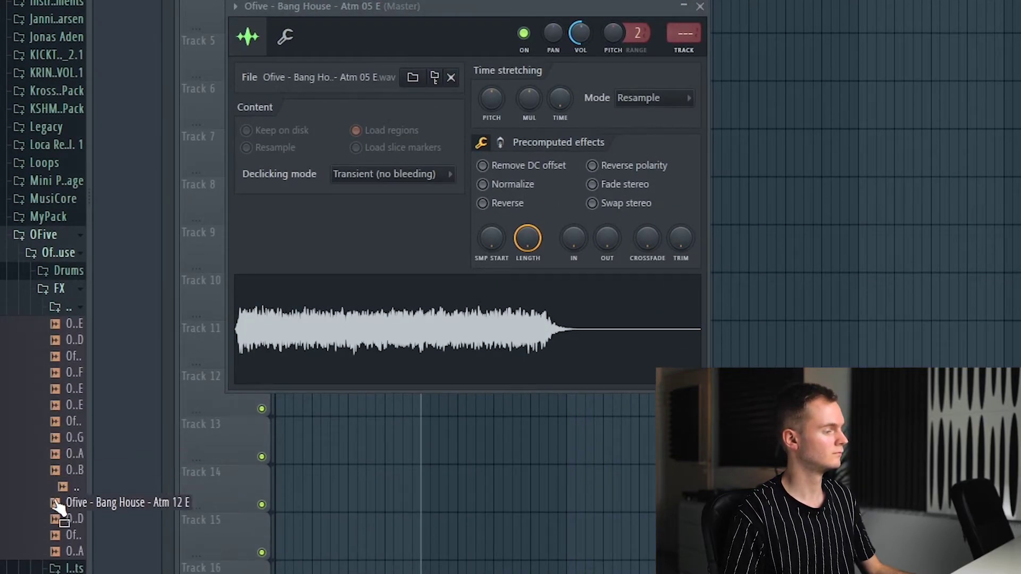
{"action": "left_click_drag", "start_coordinate": [63, 510], "coordinate": [445, 151]}
{"action": "key", "text": "space"}
{"action": "left_click", "coordinate": [744, 143]}
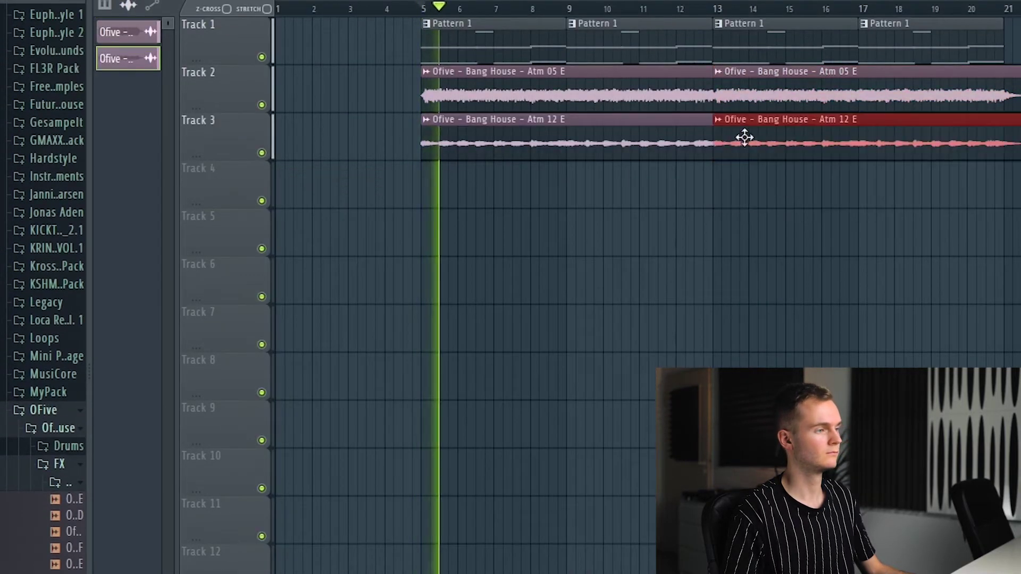
Step: Adjust the Atm 12 E sample's volume while listening, close its settings and collapse the atmosphere sample folder
{"action": "double_click", "coordinate": [561, 139]}
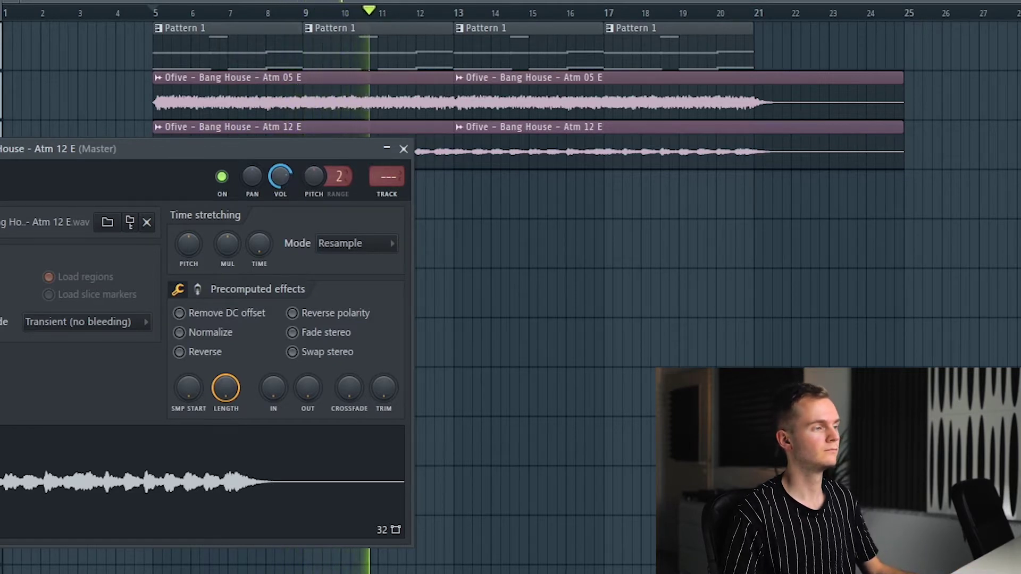
{"action": "left_click", "coordinate": [404, 149]}
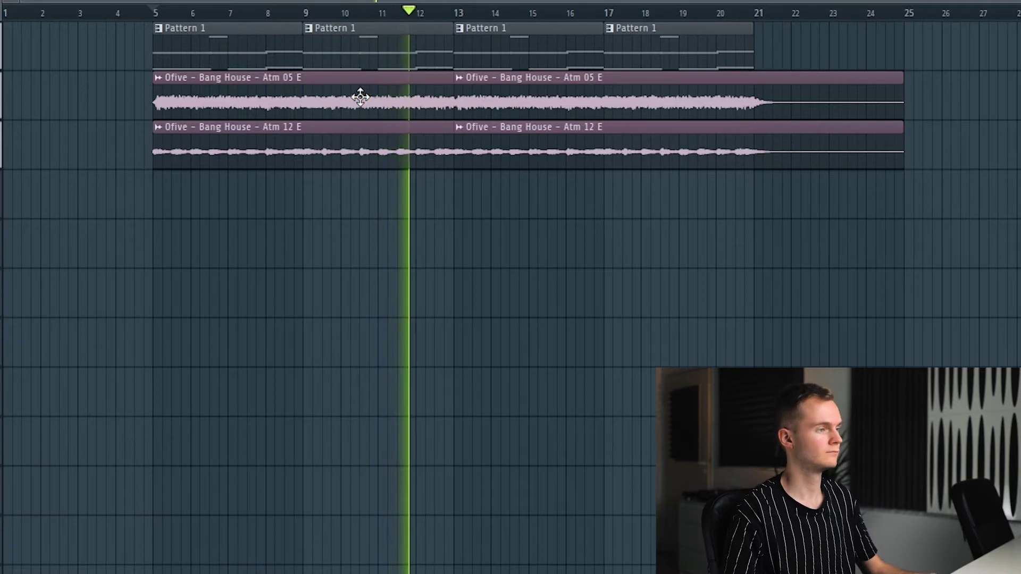
{"action": "double_click", "coordinate": [404, 154]}
{"action": "key", "text": "space"}
{"action": "left_click", "coordinate": [36, 381]}
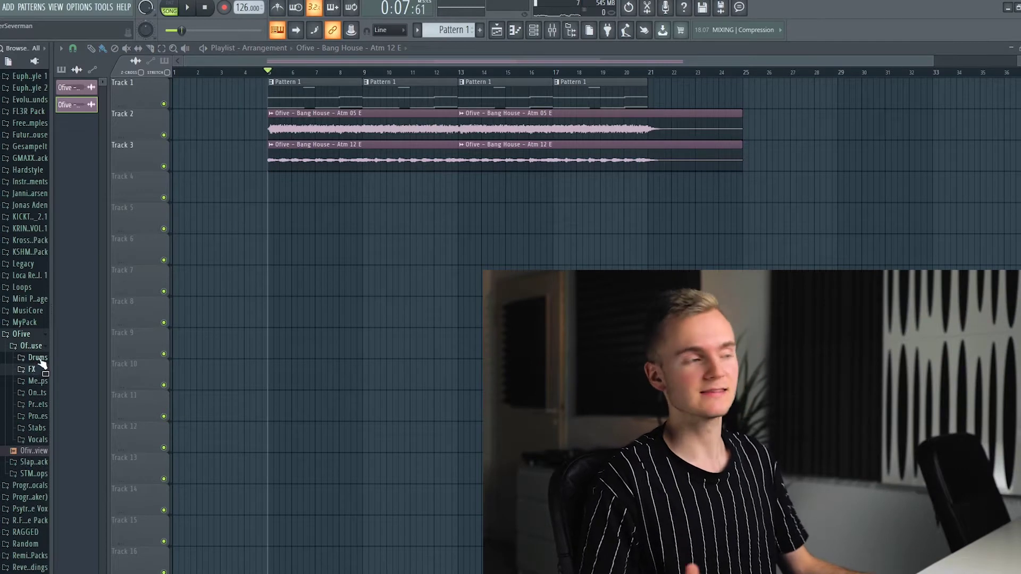
Step: Mark bars 13 to 21 on the playlist timeline, clear the selection and move the playback position to bar 13
{"action": "left_click_drag", "start_coordinate": [469, 75], "coordinate": [637, 76]}
{"action": "left_click_drag", "start_coordinate": [460, 74], "coordinate": [663, 89]}
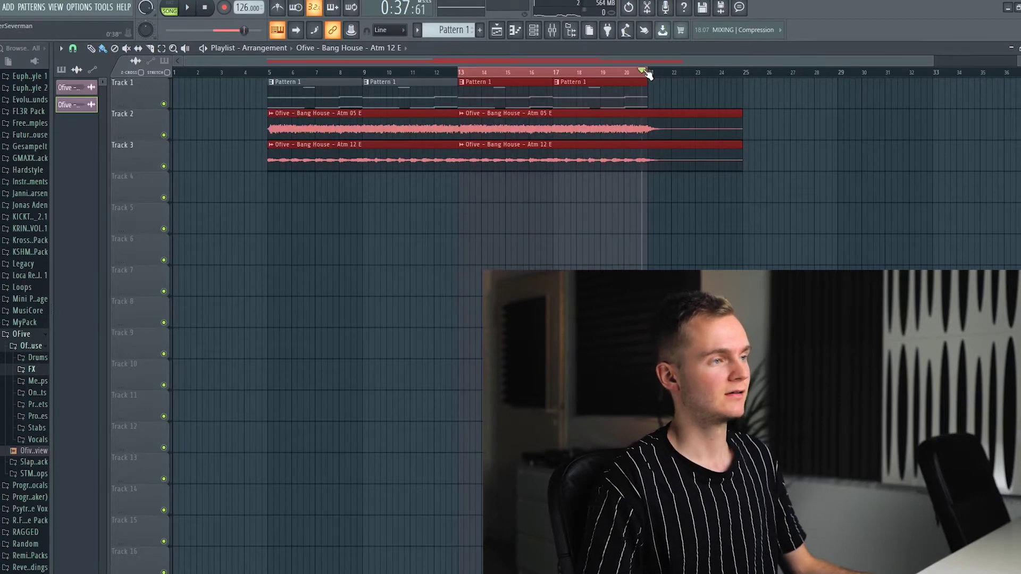
{"action": "left_click", "coordinate": [468, 75]}
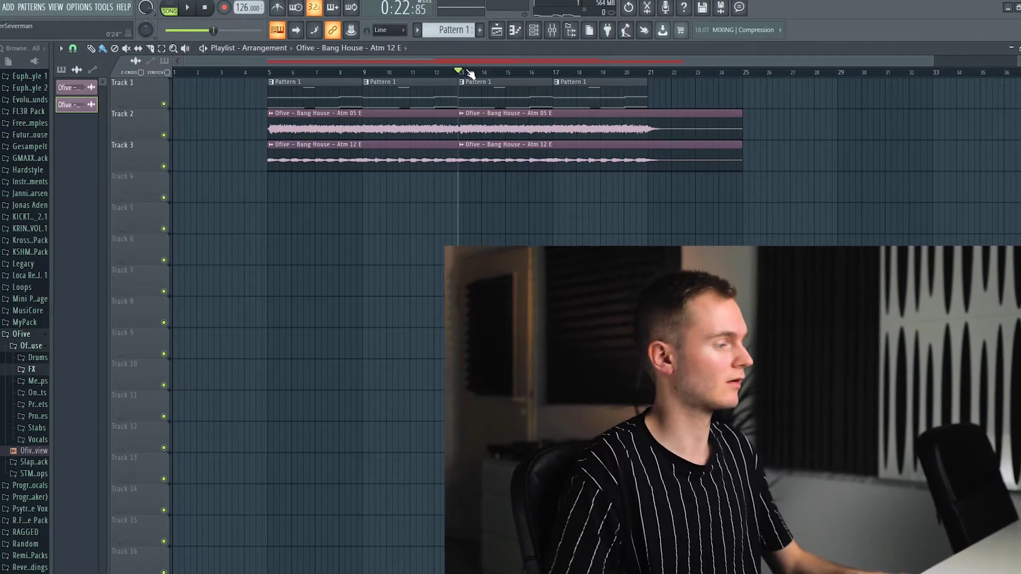
Step: Place Drum Loop 02 on Track 4 from bar 13 to bar 21 and Drum Loop 01 on Track 5 from bar 9 to bar 21
{"action": "left_click", "coordinate": [30, 358]}
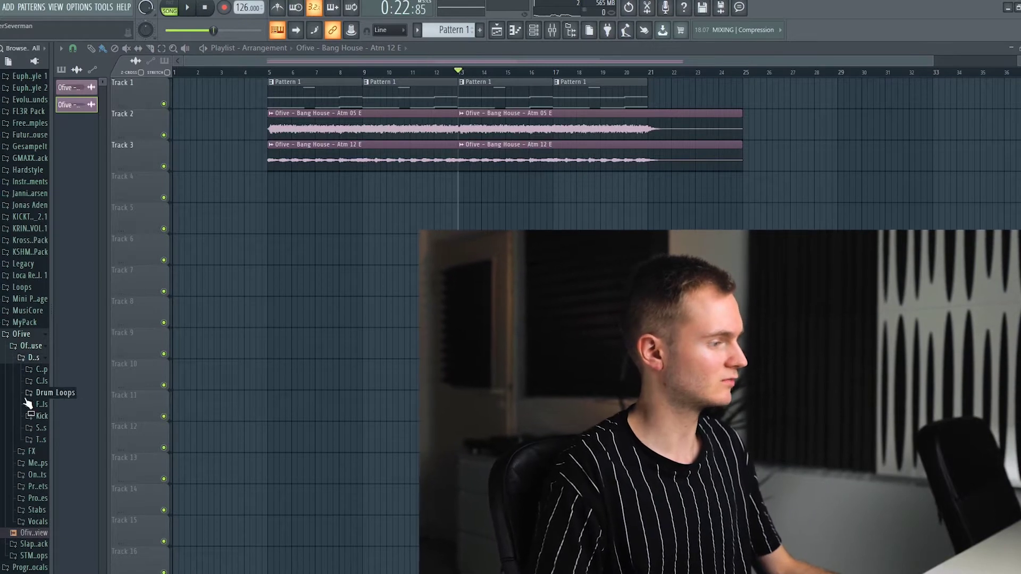
{"action": "left_click", "coordinate": [26, 398]}
{"action": "left_click", "coordinate": [27, 404]}
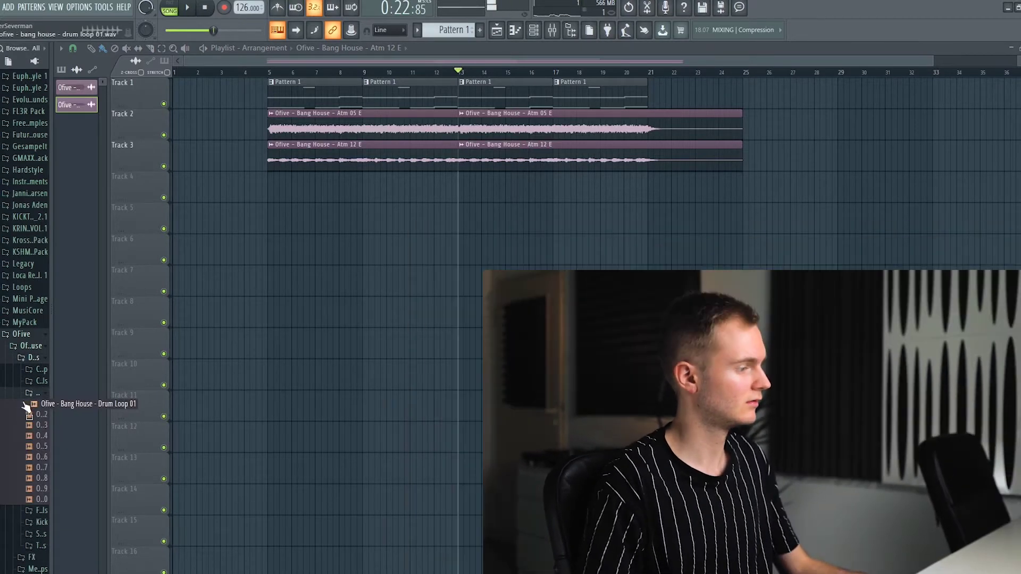
{"action": "left_click", "coordinate": [27, 425]}
{"action": "left_click_drag", "start_coordinate": [27, 423], "coordinate": [468, 188]}
{"action": "left_click_drag", "start_coordinate": [34, 405], "coordinate": [582, 224]}
{"action": "left_click_drag", "start_coordinate": [367, 226], "coordinate": [438, 230]}
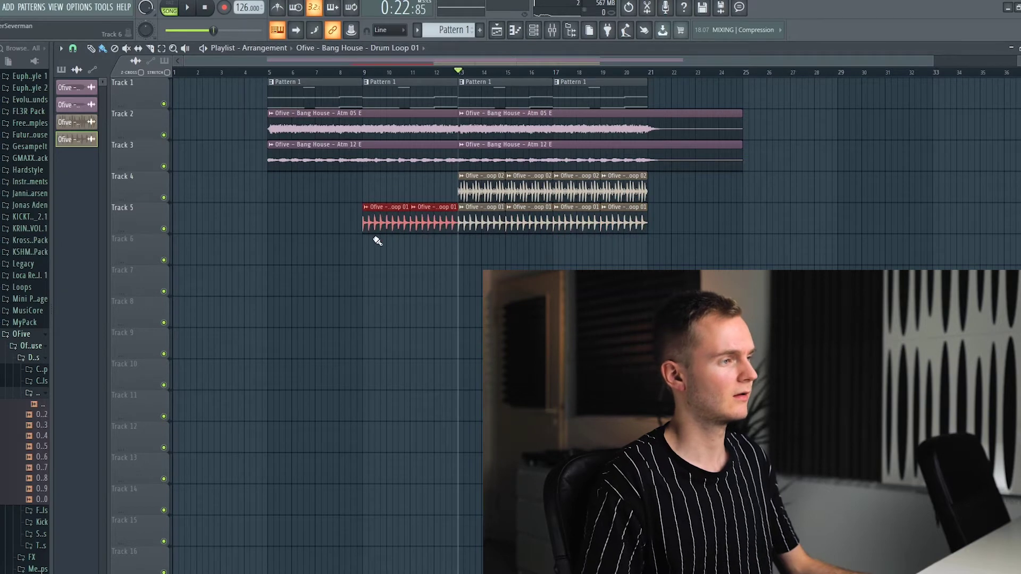
{"action": "scroll", "coordinate": [372, 75], "scroll_direction": "up", "scroll_amount": 2}
{"action": "left_click_drag", "start_coordinate": [365, 73], "coordinate": [536, 73]}
{"action": "left_click", "coordinate": [542, 73]}
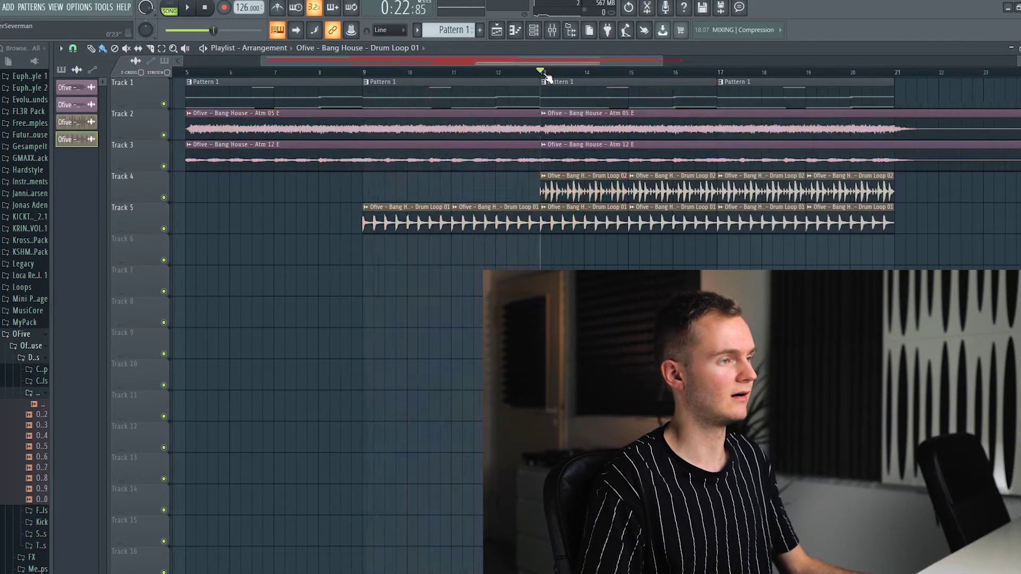
Step: Add the Fill 09 drum sample on Track 6 at bar 13, solo that track and play the fill
{"action": "scroll", "coordinate": [535, 82], "scroll_direction": "down", "scroll_amount": 2}
{"action": "left_click", "coordinate": [31, 393]}
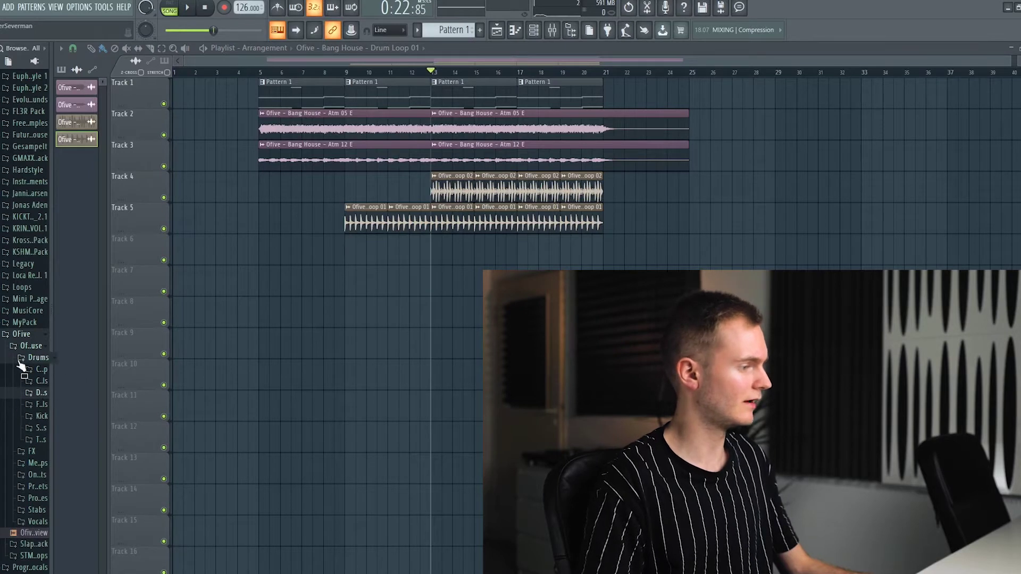
{"action": "right_click", "coordinate": [165, 229]}
{"action": "left_click", "coordinate": [165, 199]}
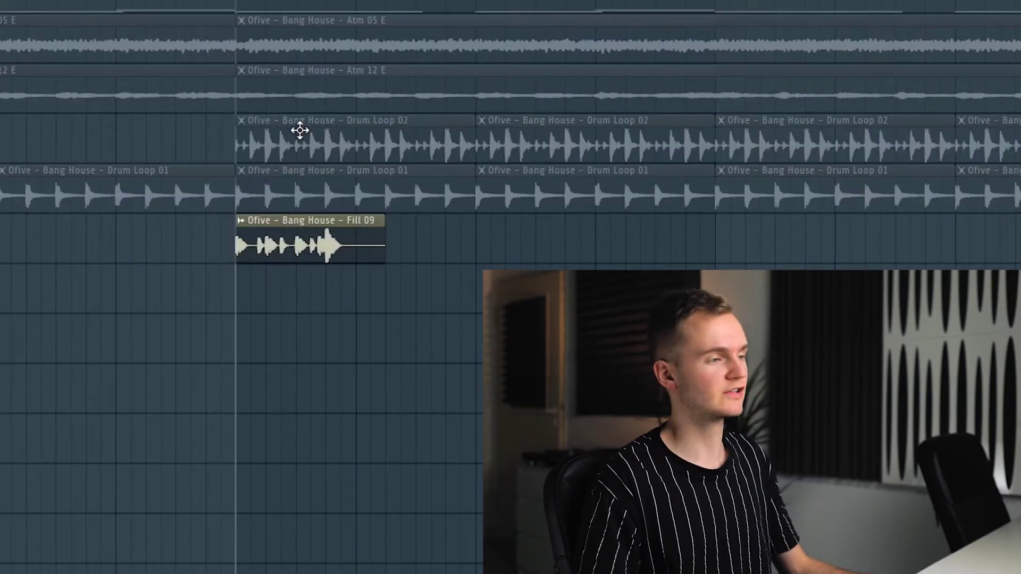
{"action": "key", "text": "space"}
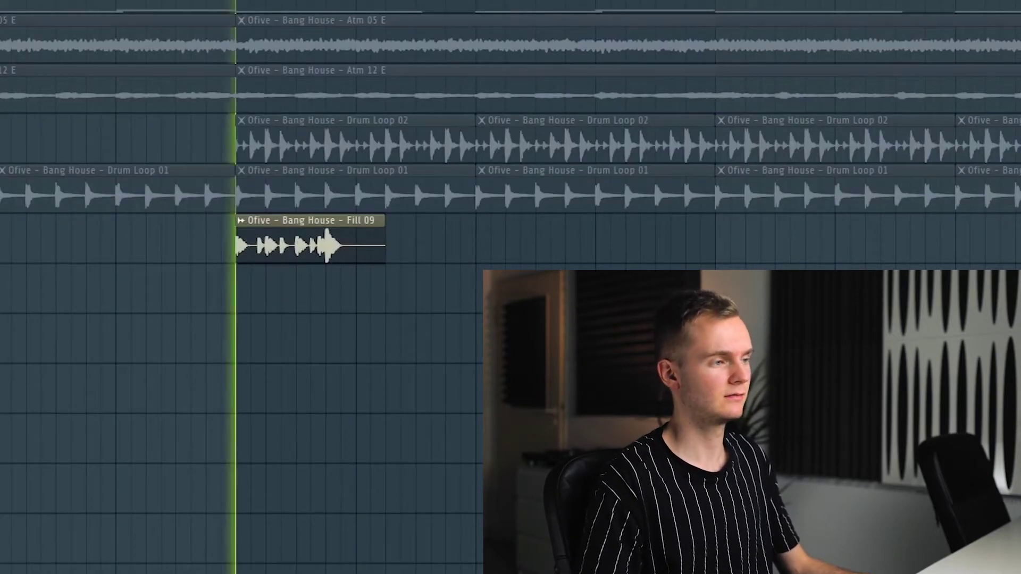
{"action": "key", "text": "space"}
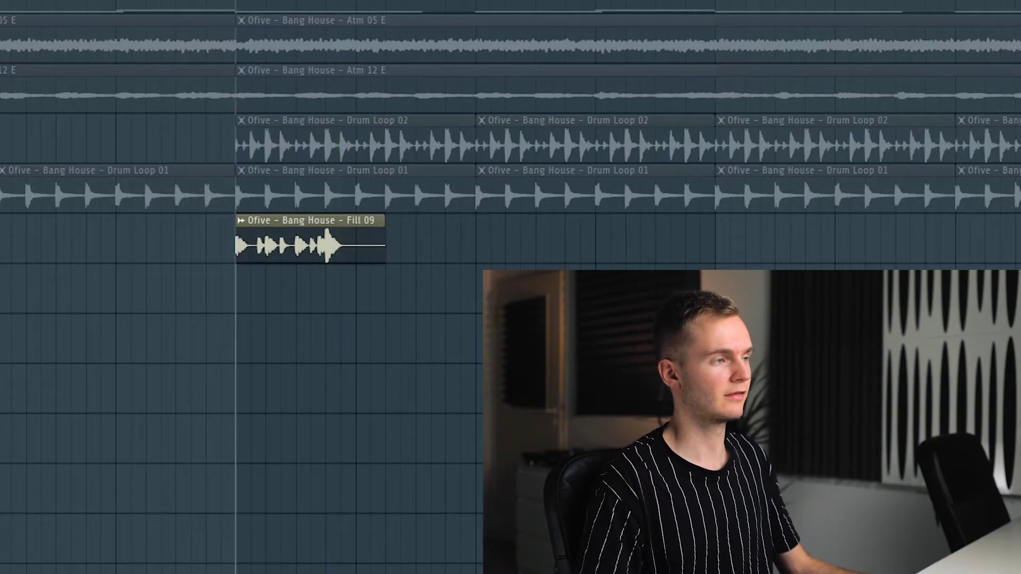
Step: Slice the Fill 09 clip after its first half bar, remove the rest and duplicate the first piece to fill bar 13
{"action": "scroll", "coordinate": [309, 239], "scroll_direction": "up", "scroll_amount": 3}
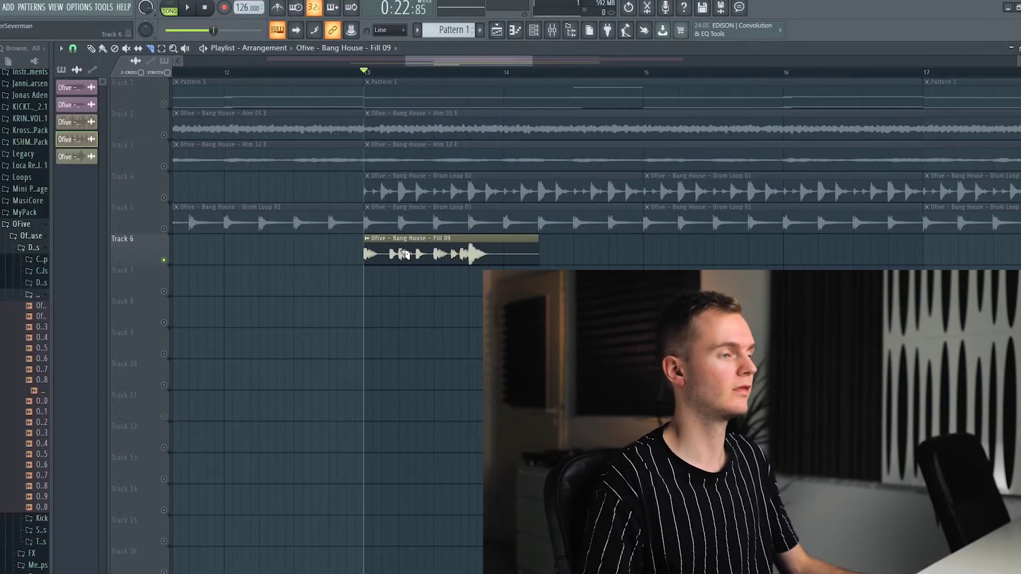
{"action": "left_click", "coordinate": [433, 249]}
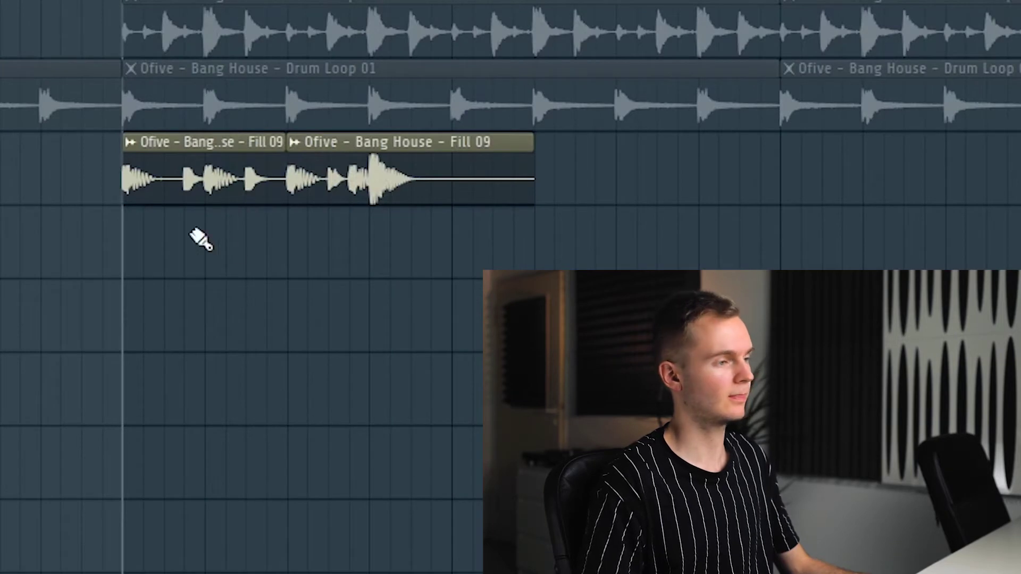
{"action": "right_click", "coordinate": [308, 192]}
{"action": "left_click", "coordinate": [368, 178]}
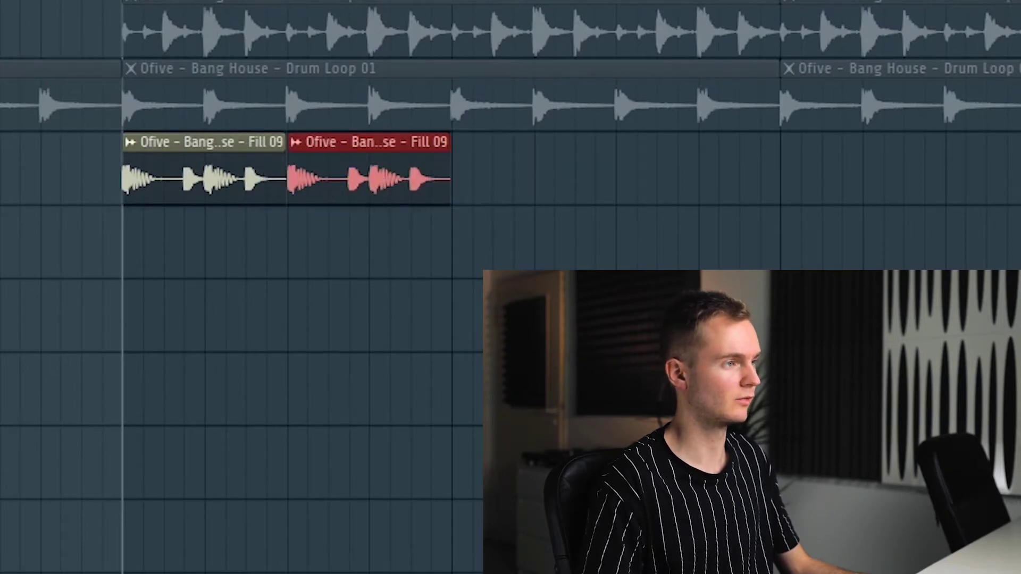
Step: Repeat the Fill 09 pieces up to bar 21 and play the drums from bar 13, checking the Drum Loop 02 and Fill 09 channel settings
{"action": "scroll", "coordinate": [287, 179], "scroll_direction": "up", "scroll_amount": 5}
{"action": "scroll", "coordinate": [288, 178], "scroll_direction": "down", "scroll_amount": 4}
{"action": "key", "text": "space"}
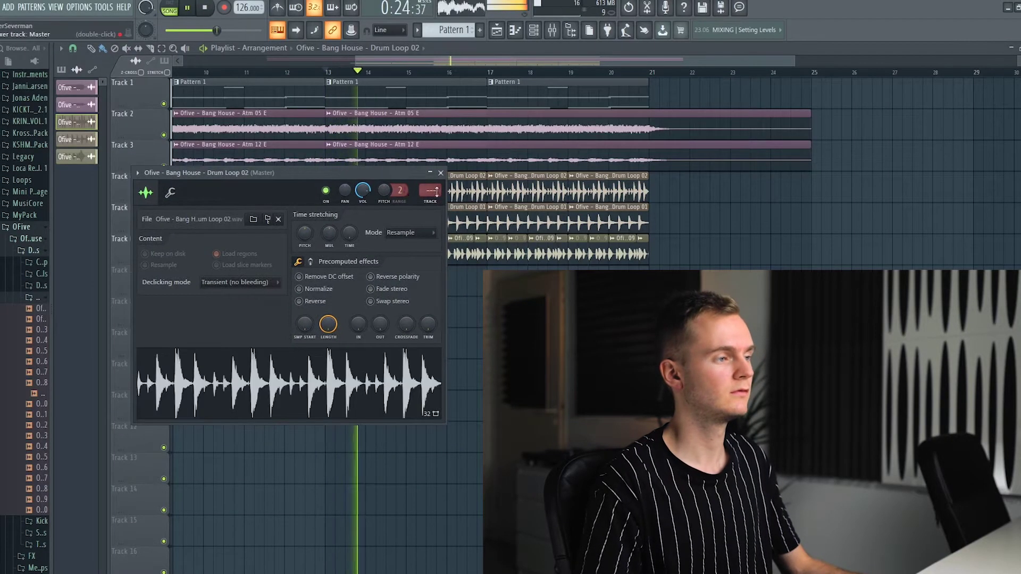
{"action": "left_click_drag", "start_coordinate": [382, 173], "coordinate": [634, 312]}
{"action": "double_click", "coordinate": [450, 257]}
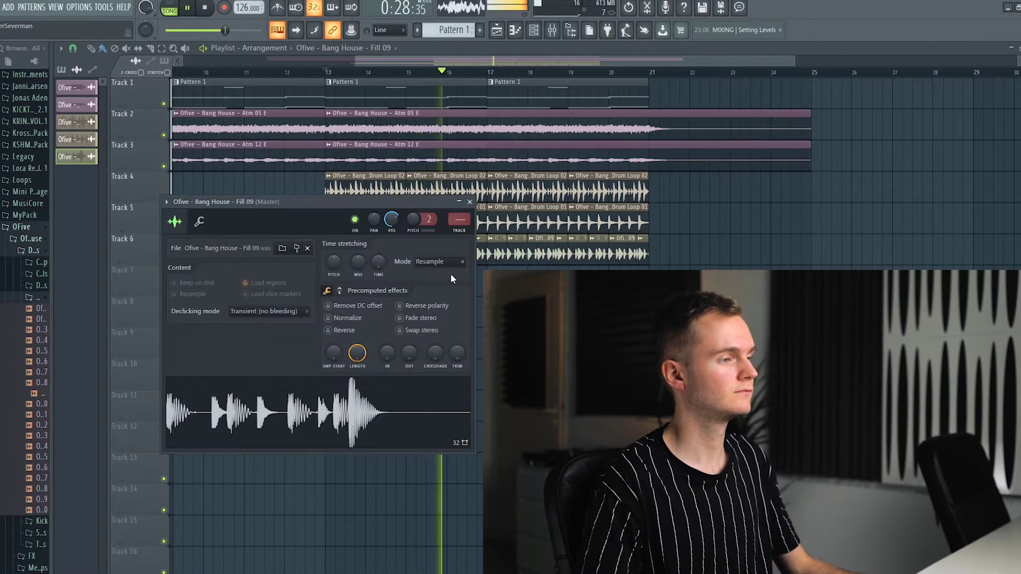
{"action": "left_click", "coordinate": [469, 201]}
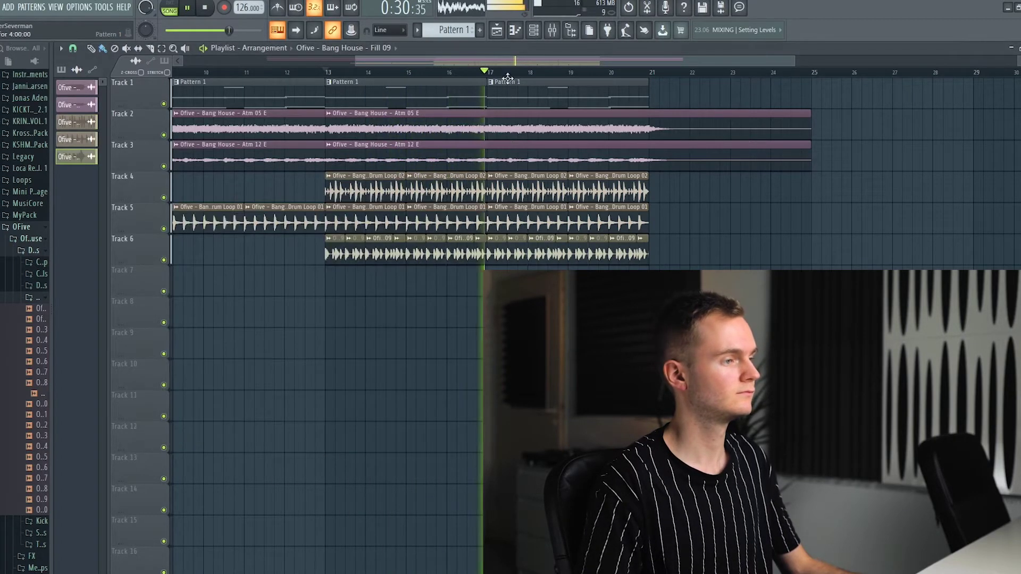
{"action": "scroll", "coordinate": [512, 75], "scroll_direction": "down", "scroll_amount": 3}
{"action": "key", "text": "space"}
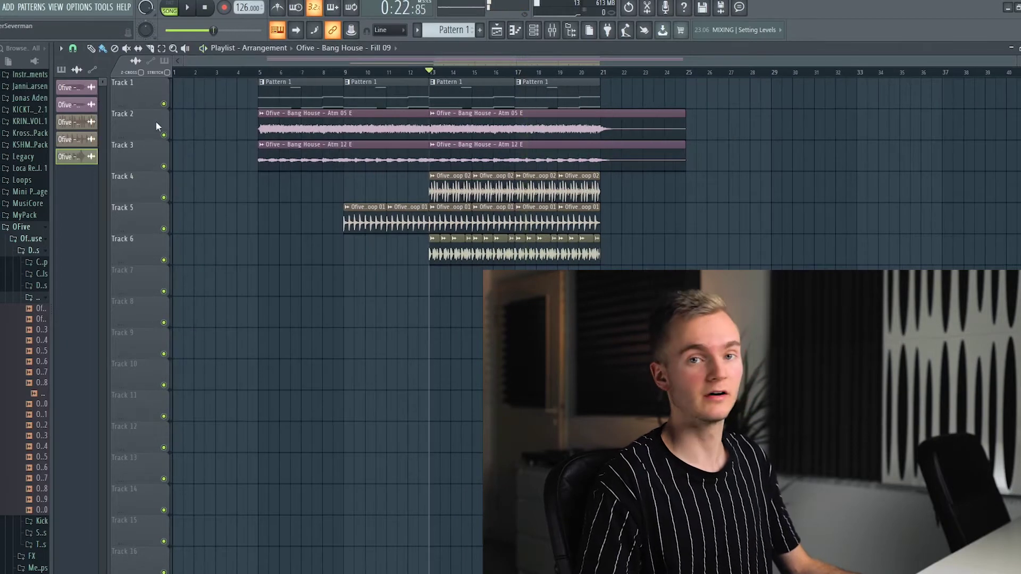
Step: Insert an empty playlist track above the atmosphere clips and load Kickstart into slot 8 of mixer Insert 1
{"action": "right_click", "coordinate": [154, 124]}
{"action": "left_click", "coordinate": [176, 317]}
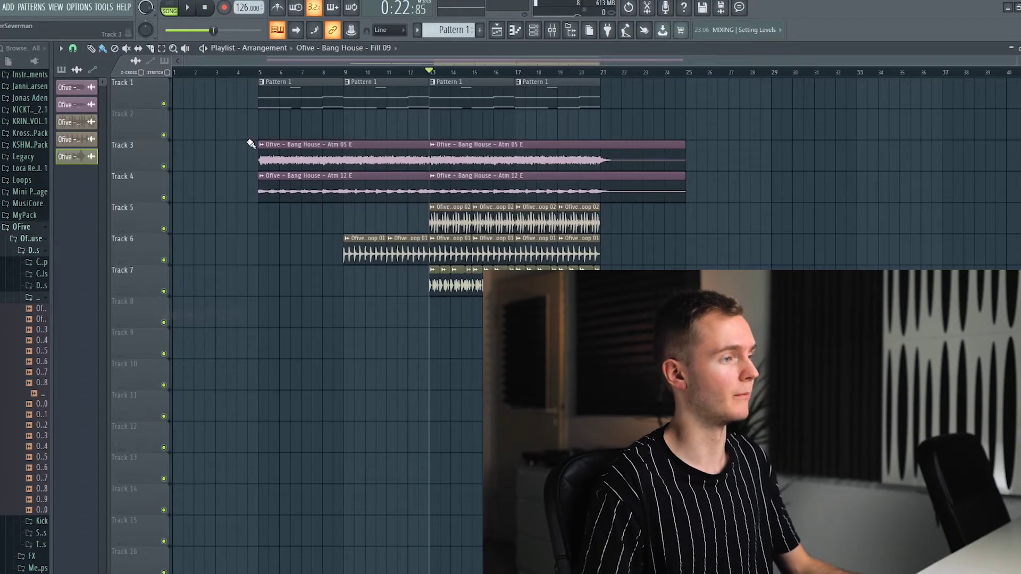
{"action": "left_click", "coordinate": [553, 30]}
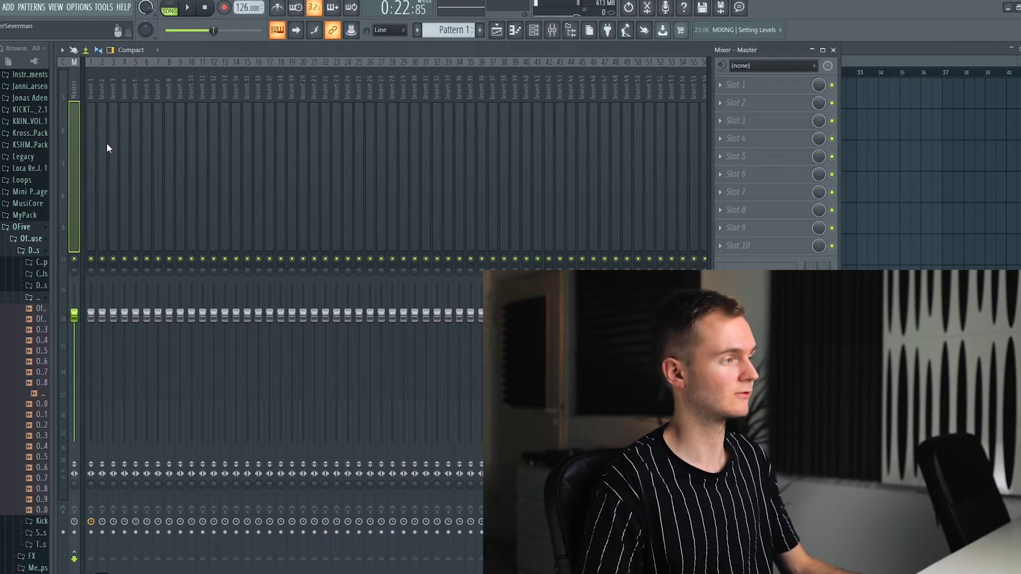
{"action": "left_click", "coordinate": [91, 127]}
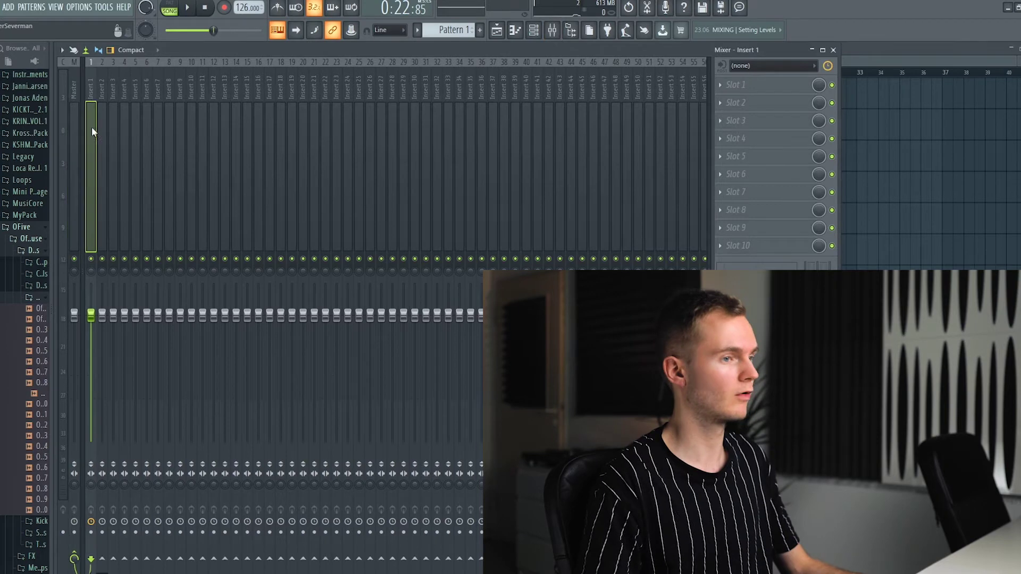
{"action": "left_click", "coordinate": [33, 62]}
{"action": "scroll", "coordinate": [21, 319], "scroll_direction": "down", "scroll_amount": 1}
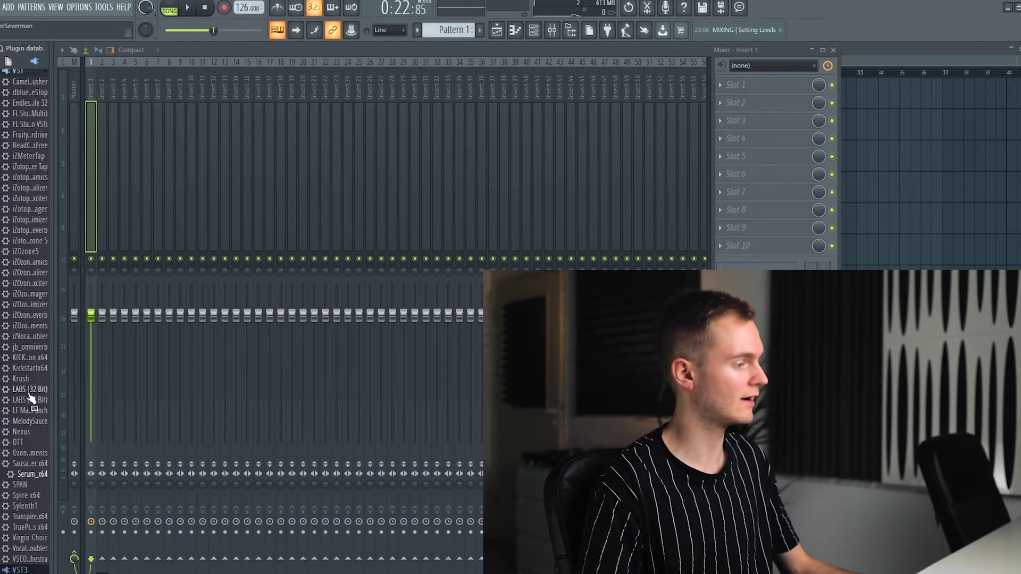
{"action": "scroll", "coordinate": [9, 437], "scroll_direction": "down", "scroll_amount": 5}
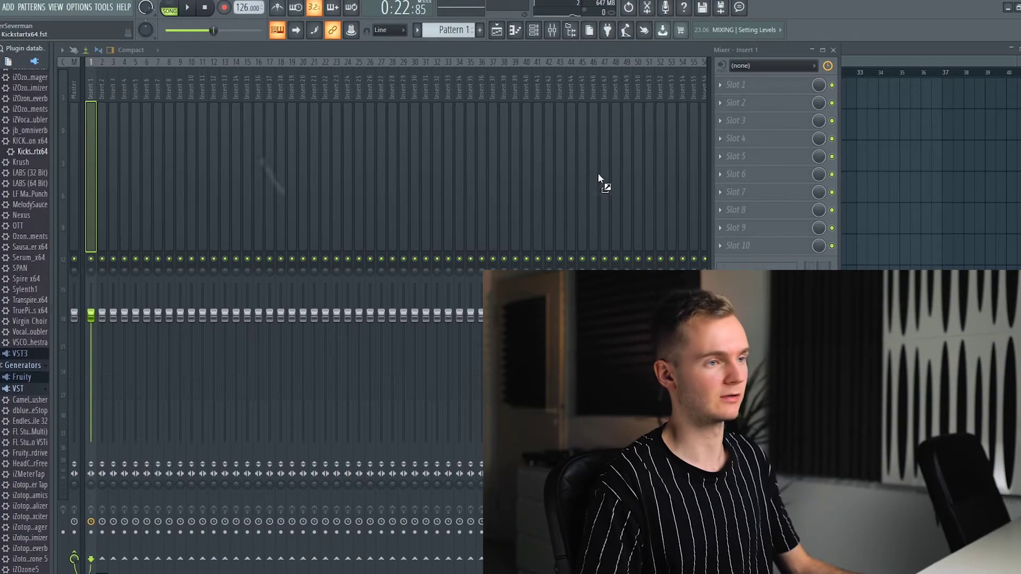
{"action": "left_click_drag", "start_coordinate": [759, 205], "coordinate": [759, 207]}
{"action": "left_click_drag", "start_coordinate": [213, 164], "coordinate": [502, 184]}
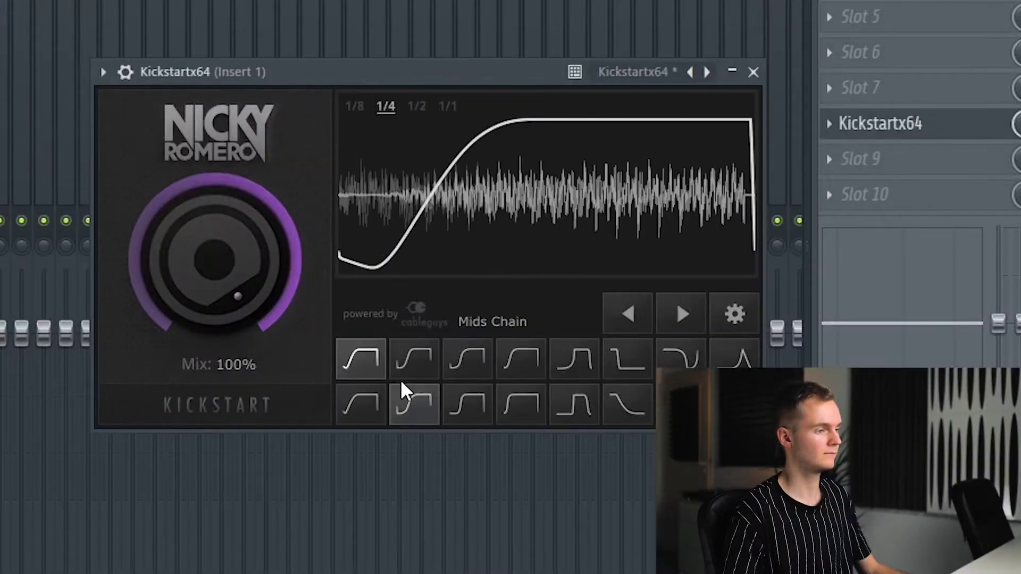
Step: Choose Kickstart's second sidechain curve, lower its mix to about 86% and automate the mix level on Track 2
{"action": "left_click", "coordinate": [513, 331]}
{"action": "left_click_drag", "start_coordinate": [258, 308], "coordinate": [250, 308]}
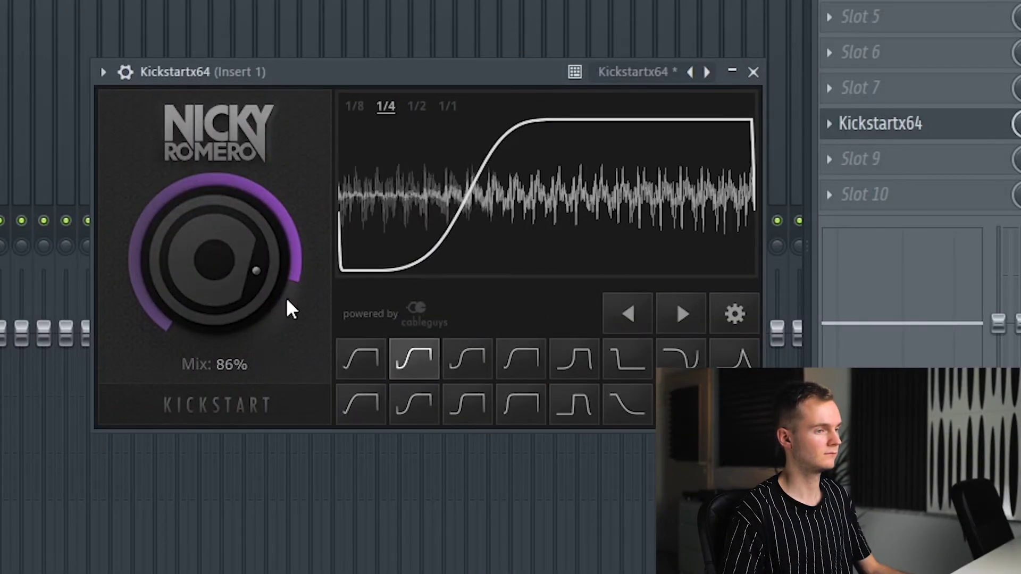
{"action": "key", "text": "Escape"}
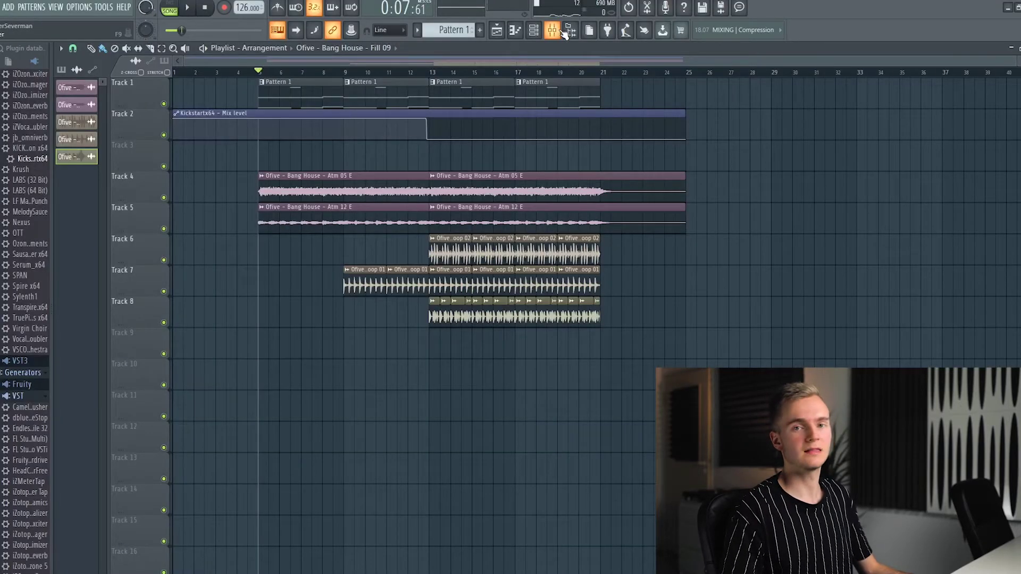
Step: Add Fruity Love Philter to mixer Insert 1 and create an automation clip for its Filter 1 cutoff frequency
{"action": "left_click", "coordinate": [563, 32]}
{"action": "left_click", "coordinate": [94, 187]}
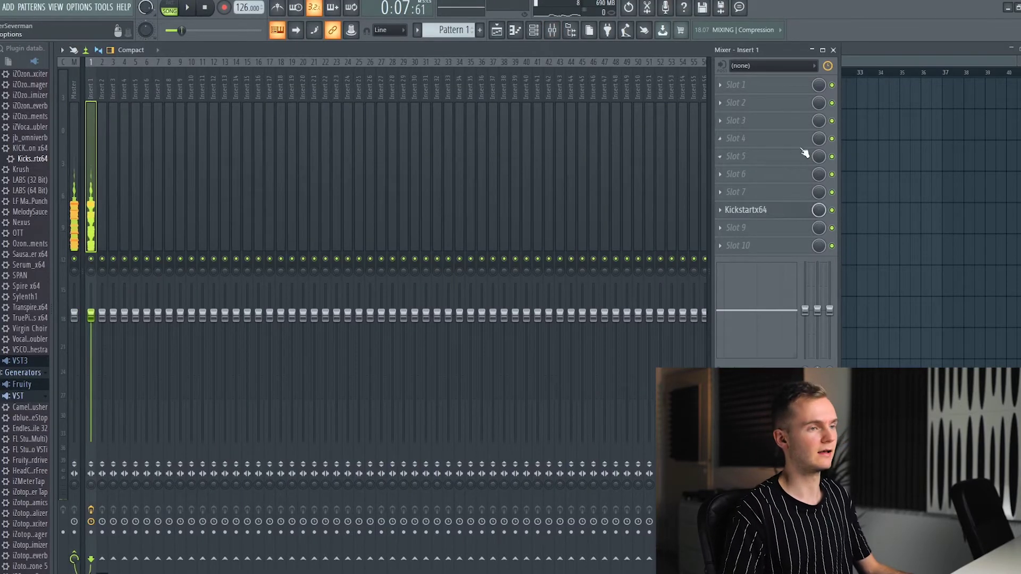
{"action": "left_click", "coordinate": [803, 138]}
{"action": "left_click", "coordinate": [882, 342]}
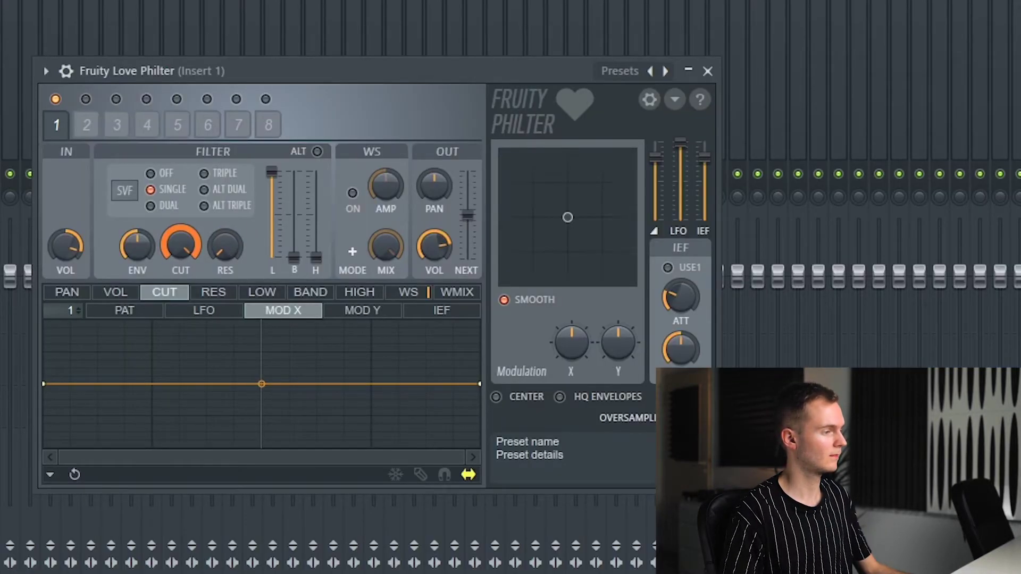
{"action": "right_click", "coordinate": [186, 234]}
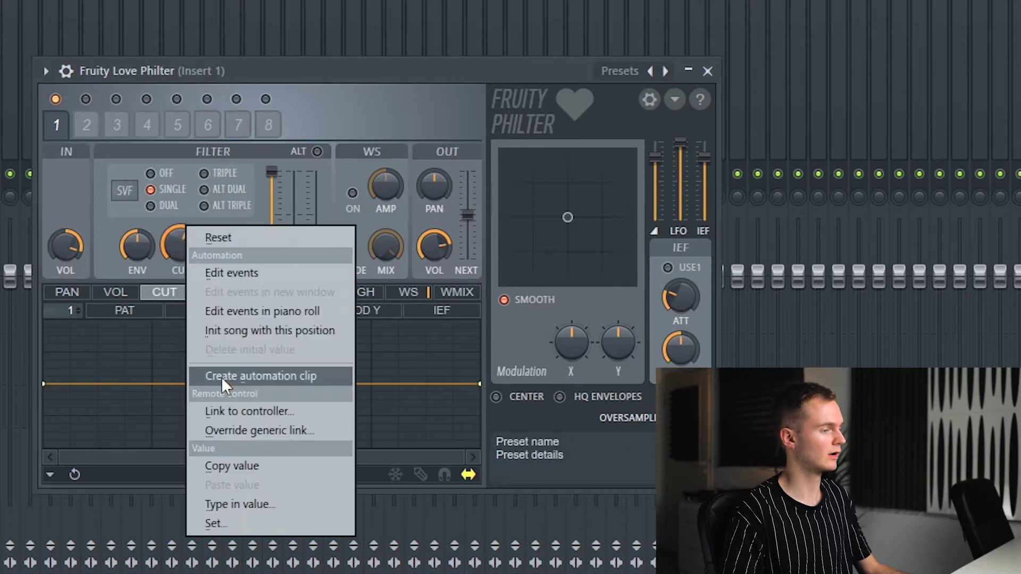
{"action": "left_click", "coordinate": [255, 376]}
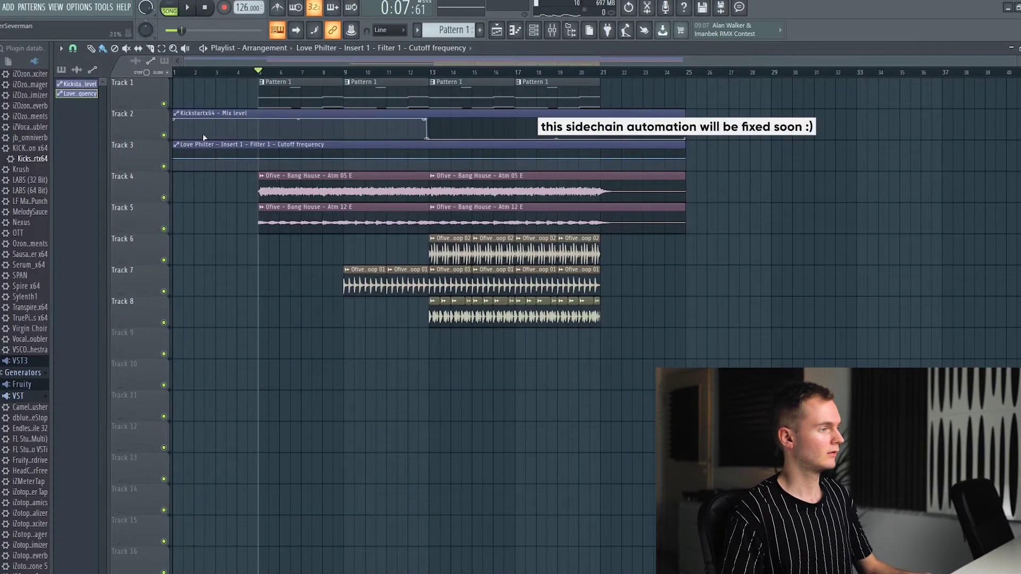
Step: Solo Tracks 1 to 3 and shape the cutoff automation with a gentle rise from bar 5 and a dip at bar 7
{"action": "scroll", "coordinate": [277, 92], "scroll_direction": "up", "scroll_amount": 2}
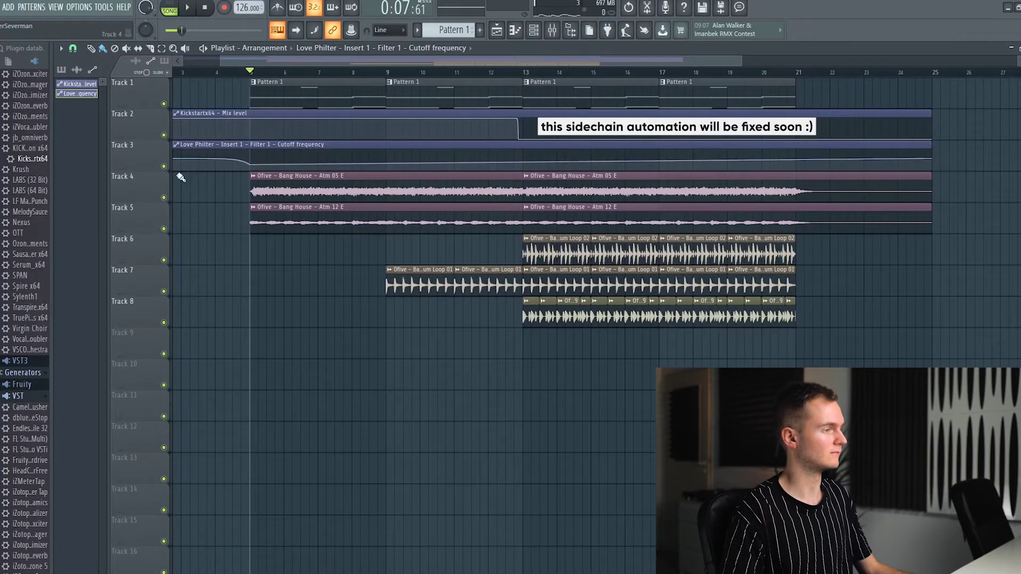
{"action": "right_click", "coordinate": [164, 166]}
{"action": "scroll", "coordinate": [312, 80], "scroll_direction": "up", "scroll_amount": 3}
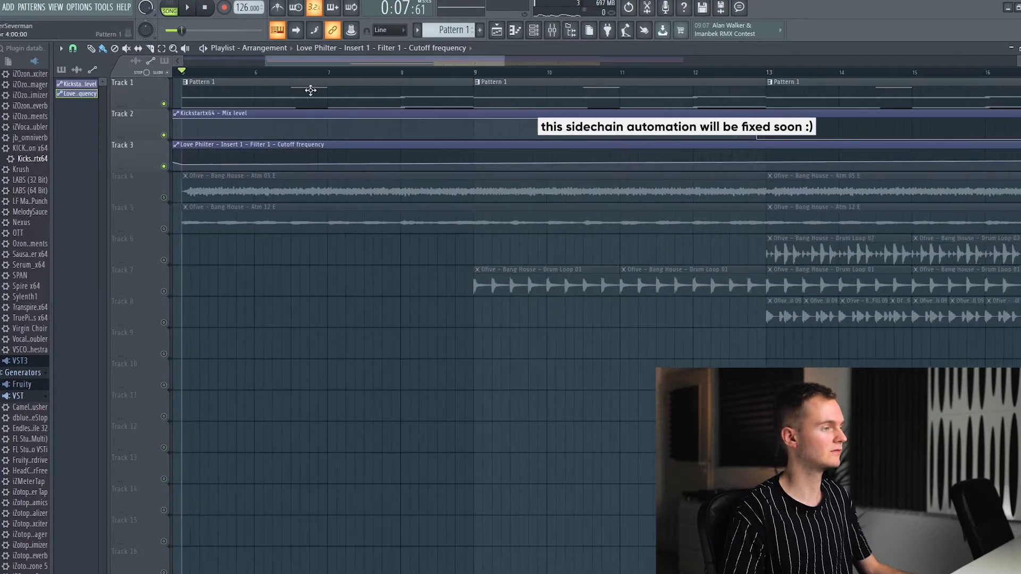
{"action": "left_click", "coordinate": [310, 161]}
{"action": "left_click", "coordinate": [329, 164]}
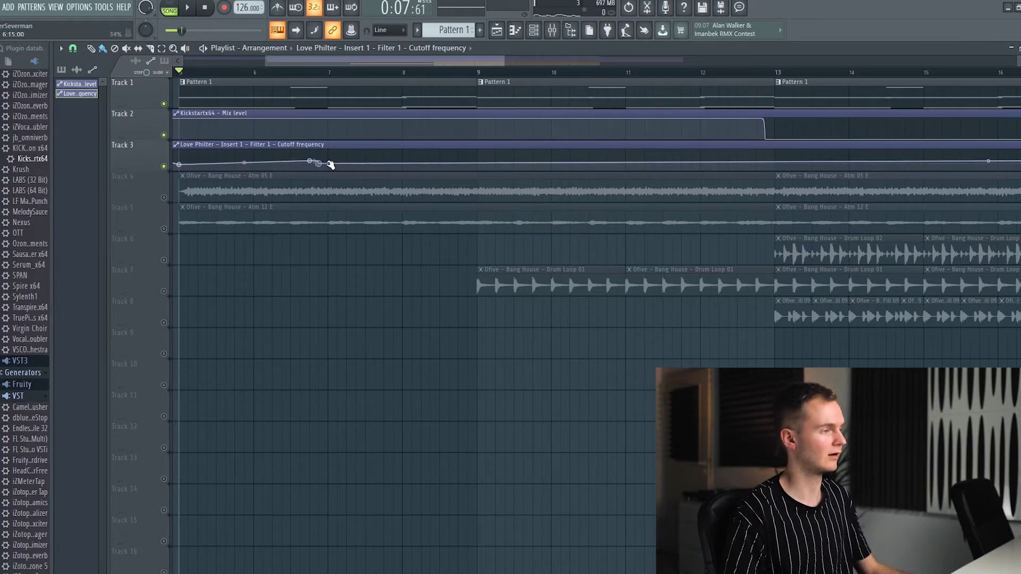
Step: Add a second cutoff rise ending in a dip at bar 11 during playback, and raise the cutoff curve at bar 13
{"action": "key", "text": "space"}
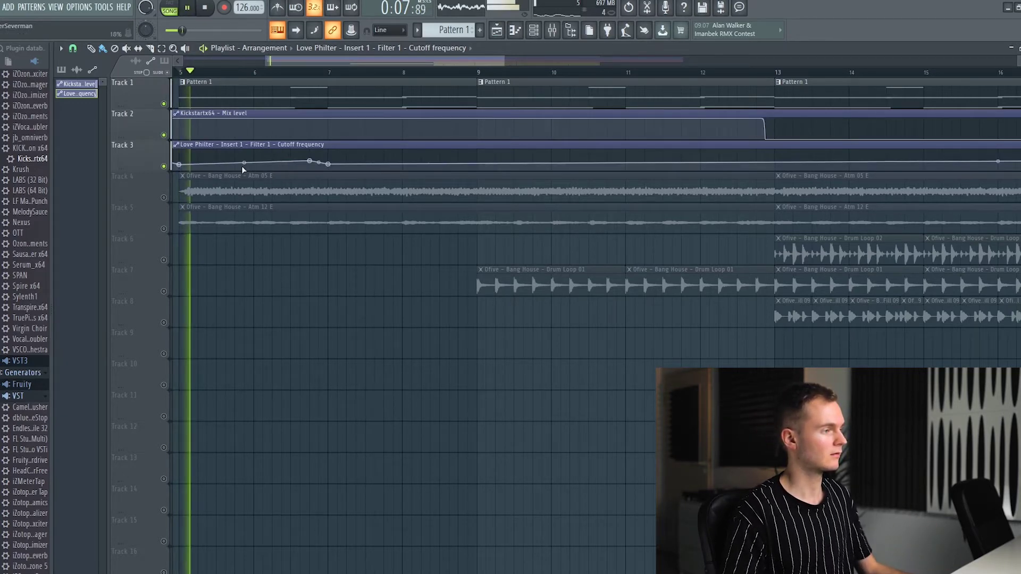
{"action": "right_click", "coordinate": [610, 158]}
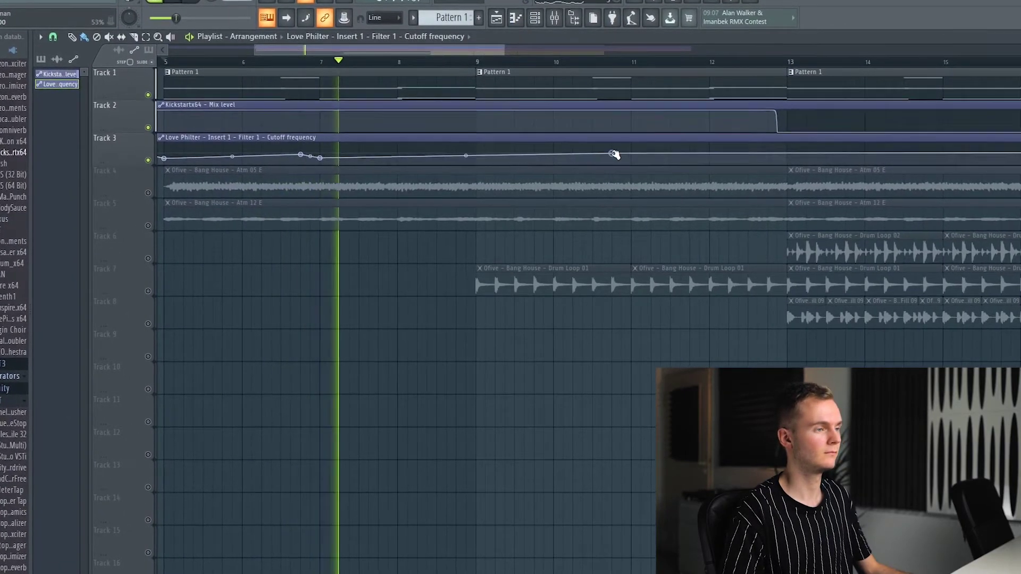
{"action": "right_click", "coordinate": [629, 158]}
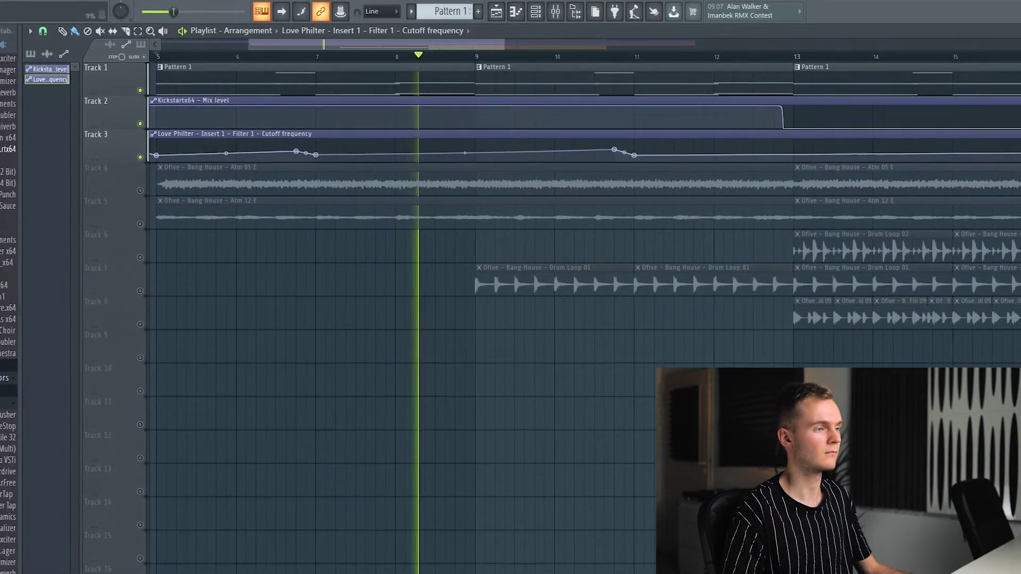
{"action": "left_click_drag", "start_coordinate": [616, 148], "coordinate": [637, 150]}
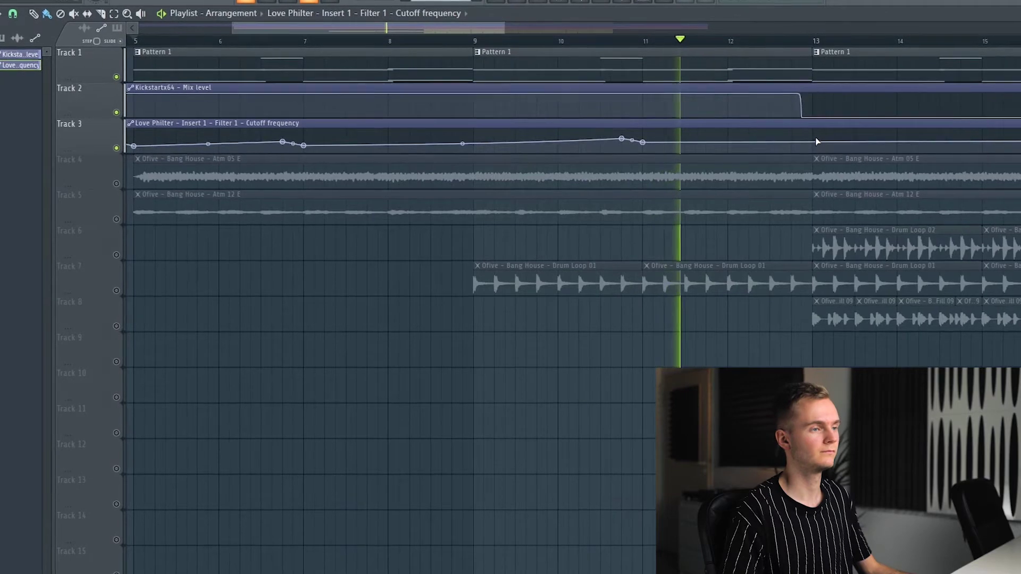
{"action": "left_click_drag", "start_coordinate": [808, 141], "coordinate": [808, 130]}
{"action": "scroll", "coordinate": [759, 48], "scroll_direction": "down", "scroll_amount": 5}
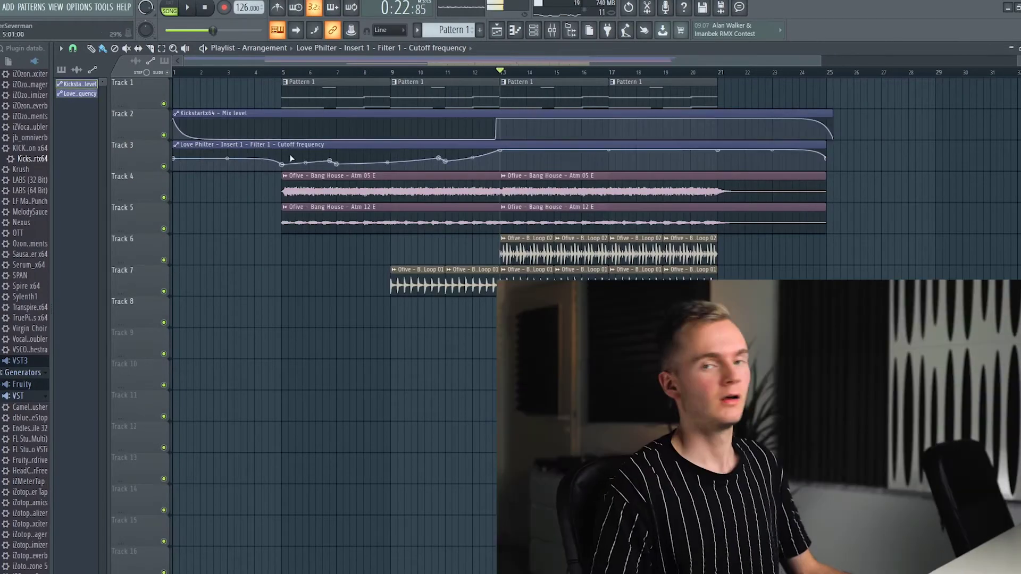
Step: Place the Impact 09 sample from the FX folder on Track 9 at bars 5 and 13 and adjust its volume during playback
{"action": "left_click", "coordinate": [279, 73]}
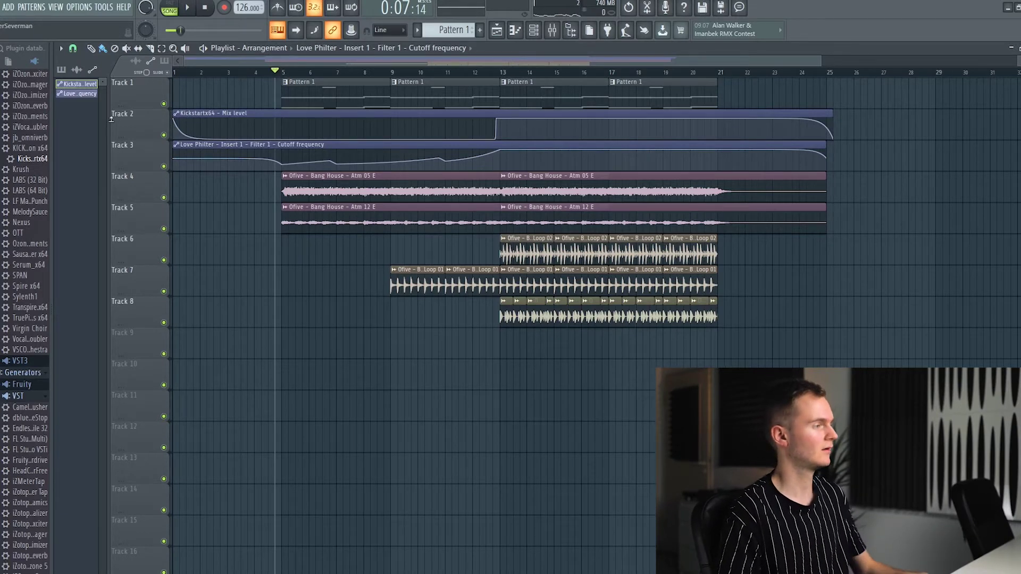
{"action": "left_click", "coordinate": [8, 61]}
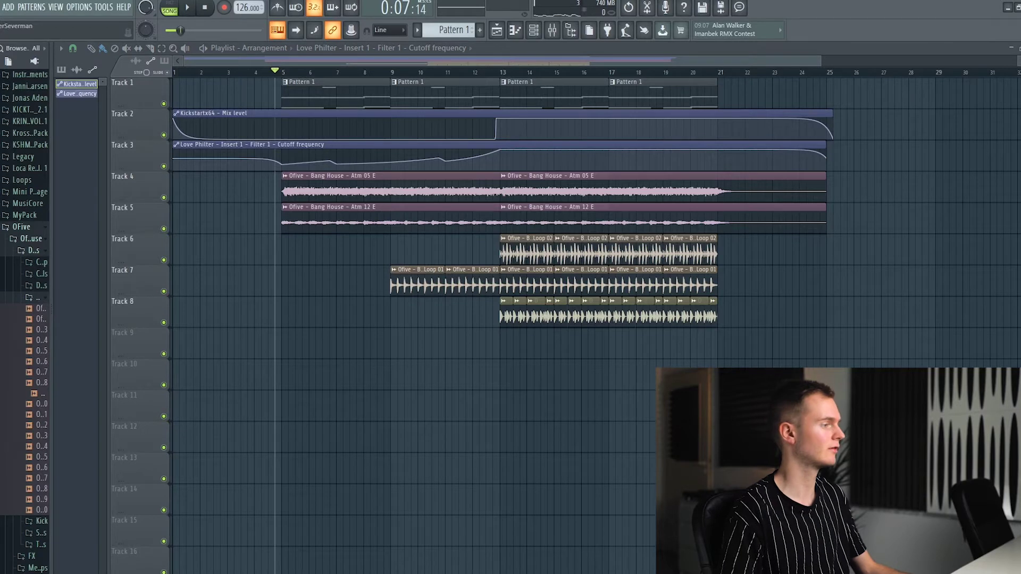
{"action": "left_click", "coordinate": [11, 298]}
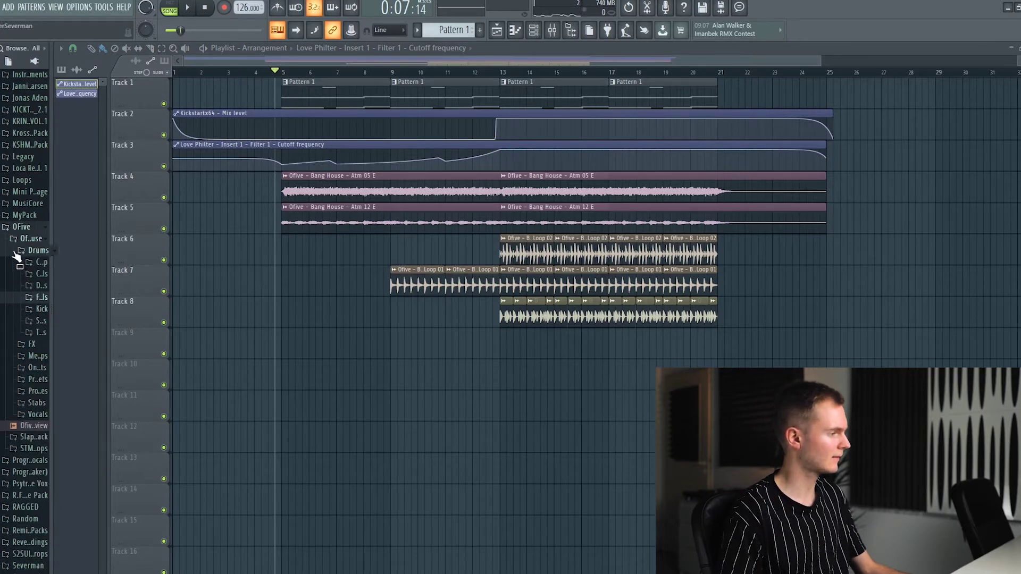
{"action": "left_click", "coordinate": [18, 298]}
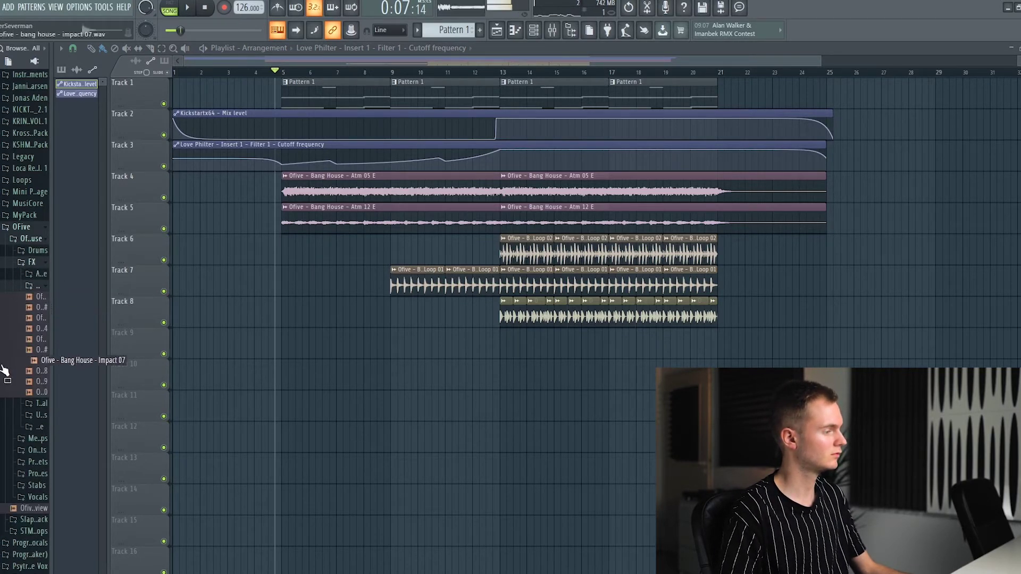
{"action": "double_click", "coordinate": [360, 369]}
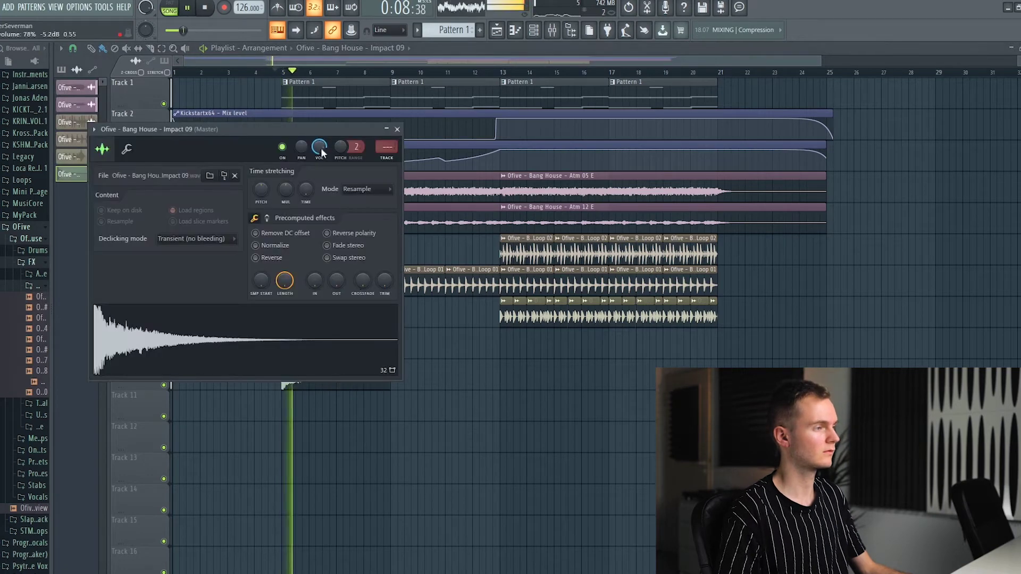
{"action": "key", "text": "space"}
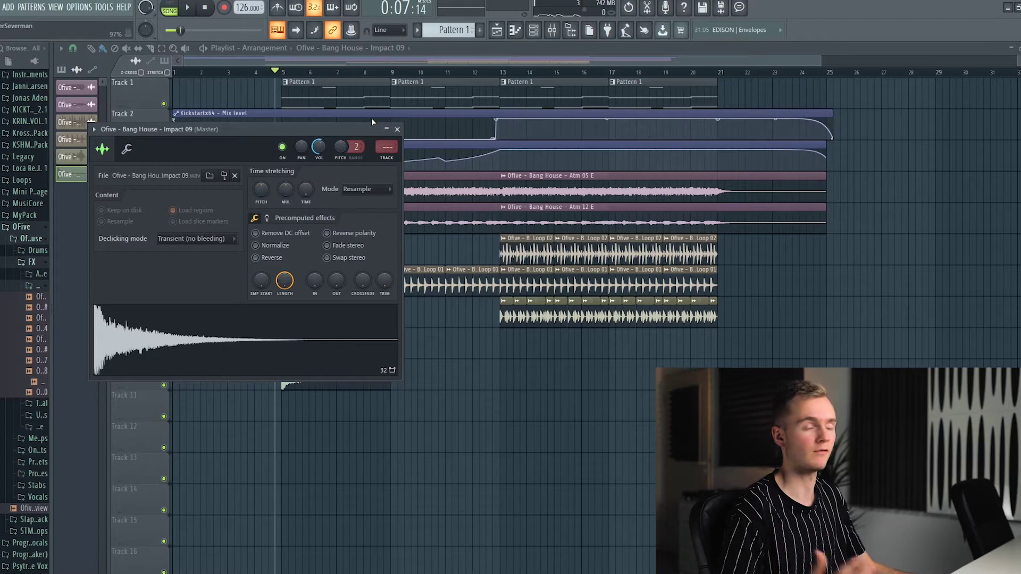
{"action": "left_click", "coordinate": [397, 128]}
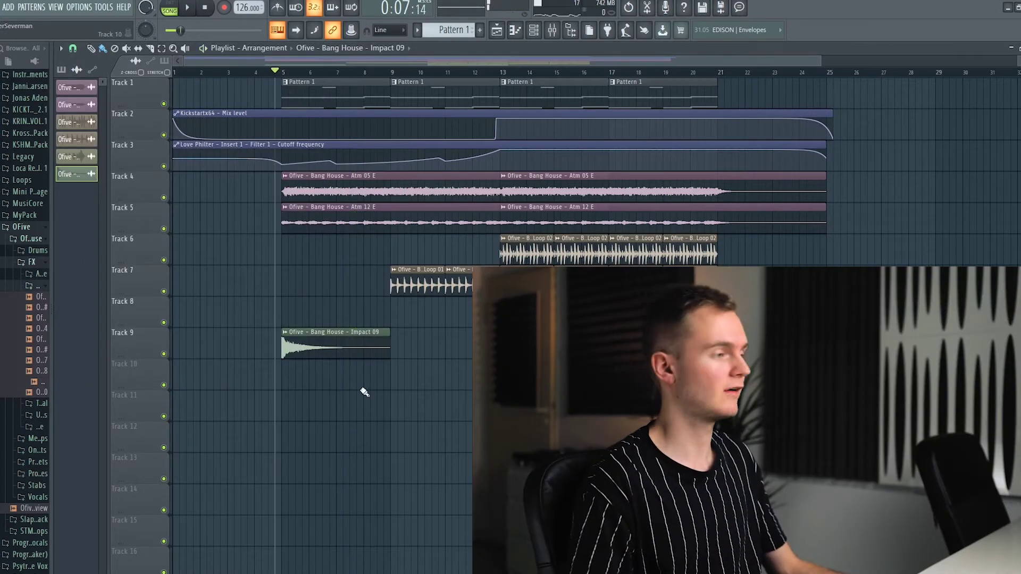
{"action": "left_click", "coordinate": [29, 287]}
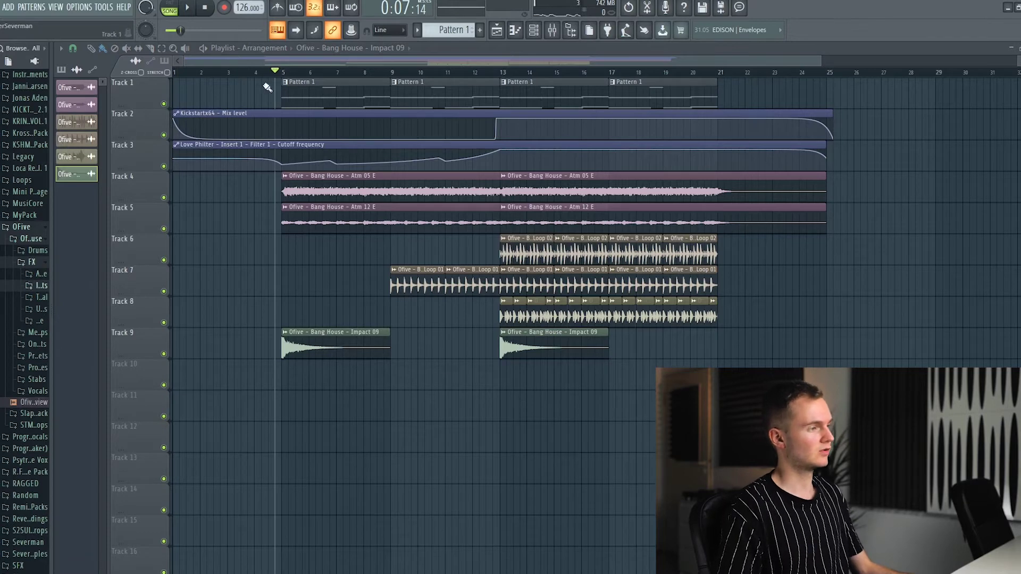
Step: Place the Tonal FX 13 E sample on Track 11 at bar 3 so that its swell leads into bar 5
{"action": "left_click_drag", "start_coordinate": [264, 73], "coordinate": [330, 69]}
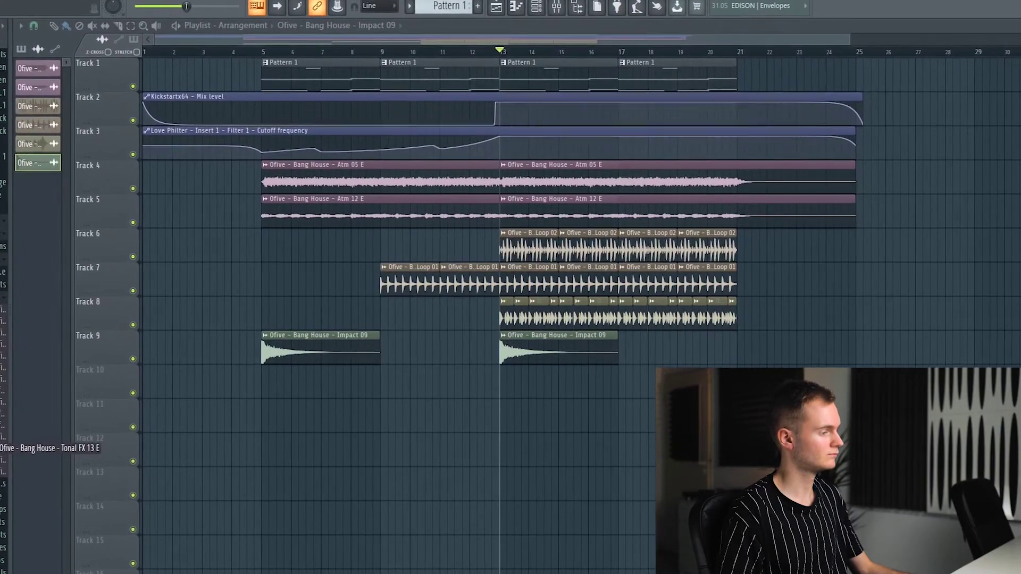
{"action": "left_click_drag", "start_coordinate": [32, 448], "coordinate": [237, 420]}
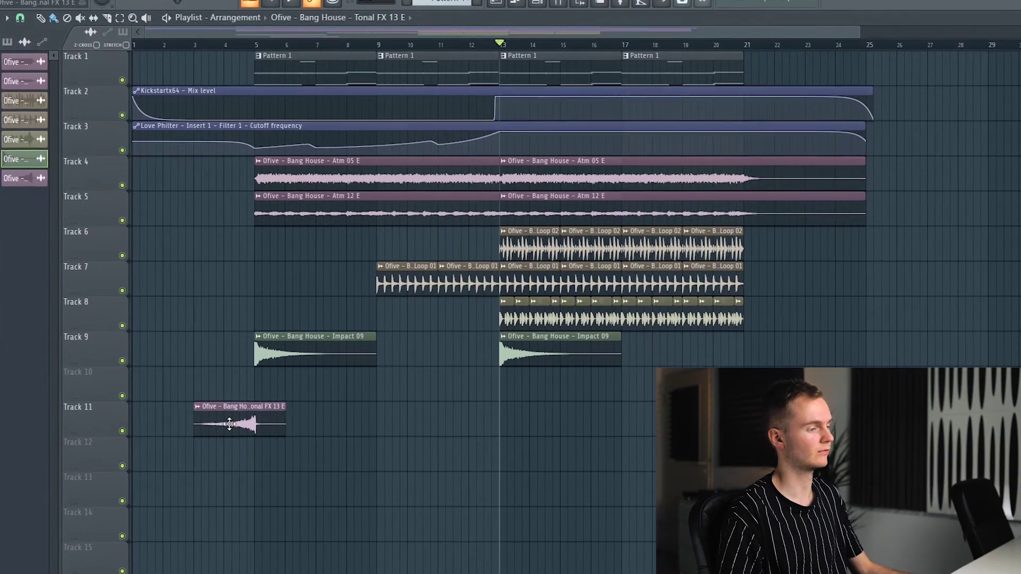
{"action": "scroll", "coordinate": [259, 47], "scroll_direction": "up", "scroll_amount": 10}
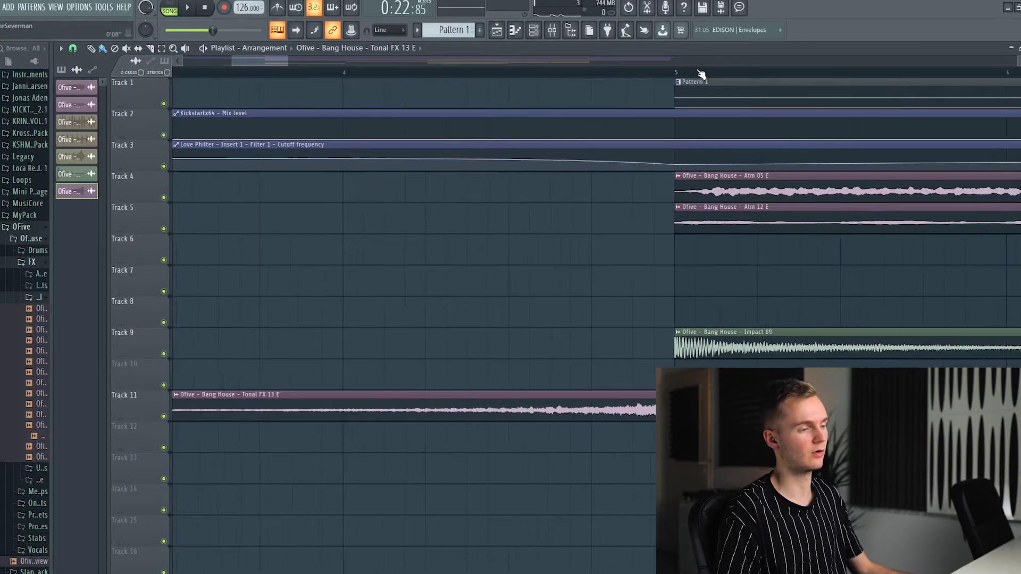
Step: Play the transition into bar 5 and inspect the channel settings of the Tonal FX 13 E sample
{"action": "scroll", "coordinate": [417, 63], "scroll_direction": "down", "scroll_amount": 10}
{"action": "left_click", "coordinate": [277, 77]}
{"action": "scroll", "coordinate": [278, 77], "scroll_direction": "down", "scroll_amount": 3}
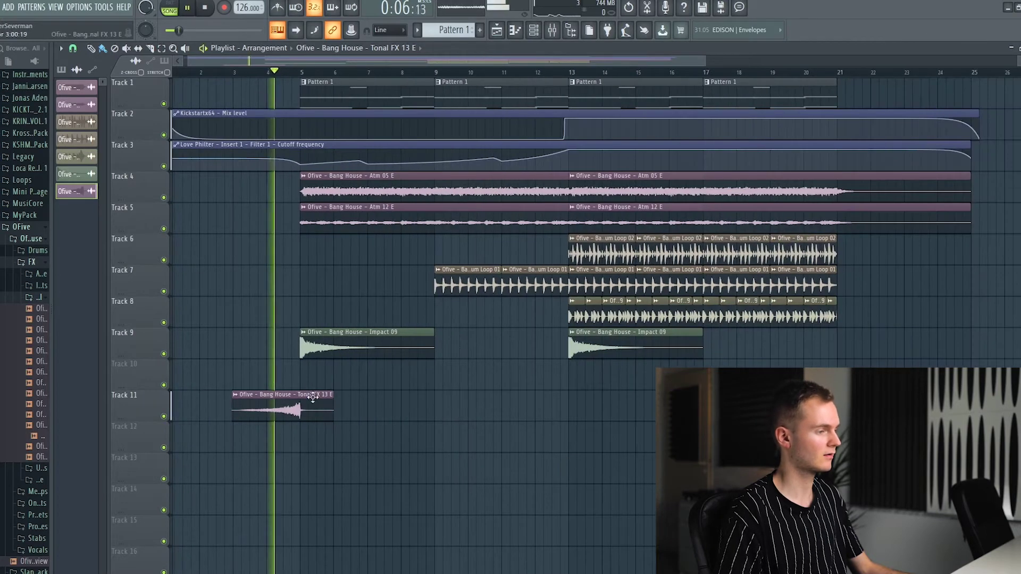
{"action": "double_click", "coordinate": [282, 409]}
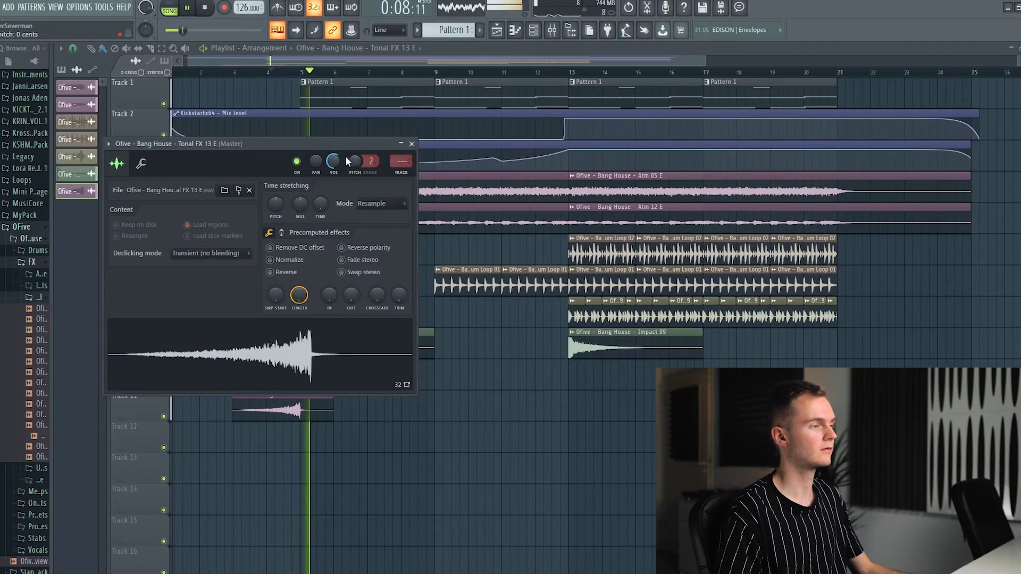
{"action": "left_click", "coordinate": [413, 144]}
{"action": "key", "text": "space"}
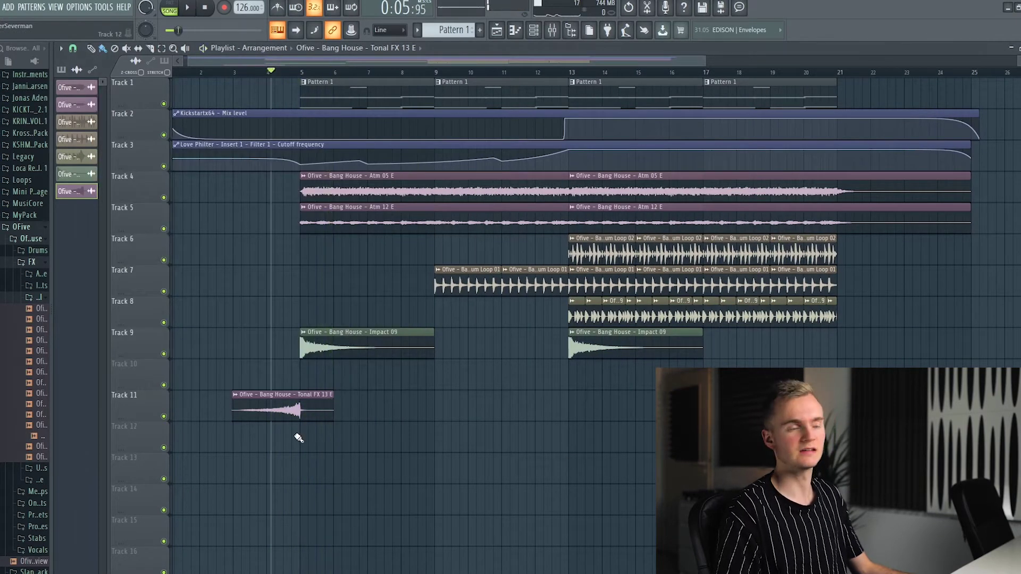
Step: Duplicate the Tonal FX 13 E clip, make the copy unique, reverse it and place it on Track 11 at bar 5
{"action": "left_click", "coordinate": [238, 431]}
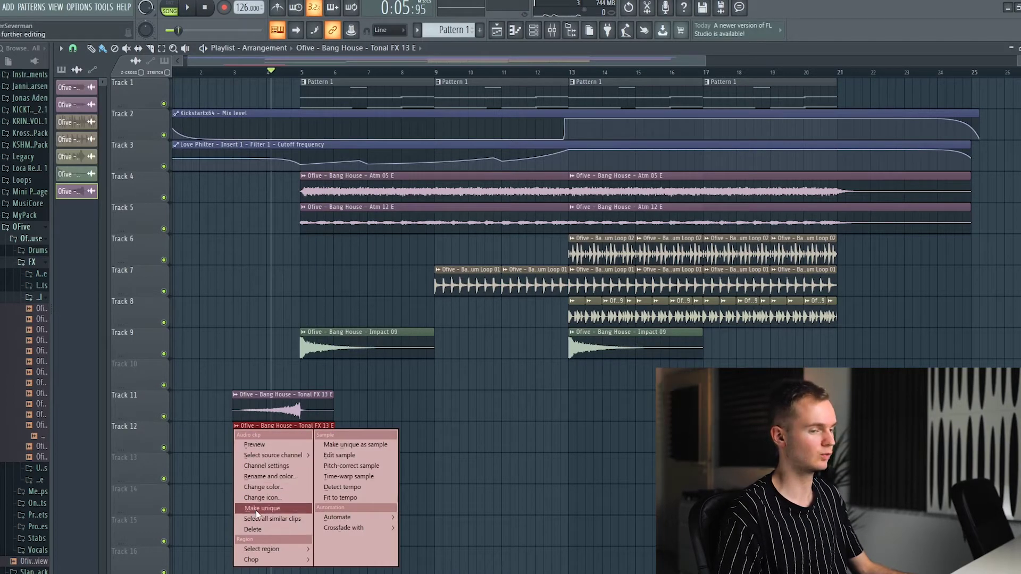
{"action": "left_click", "coordinate": [257, 509]}
{"action": "left_click", "coordinate": [292, 285]}
{"action": "left_click", "coordinate": [374, 488]}
{"action": "right_click", "coordinate": [374, 488]}
{"action": "left_click_drag", "start_coordinate": [302, 443], "coordinate": [335, 443]}
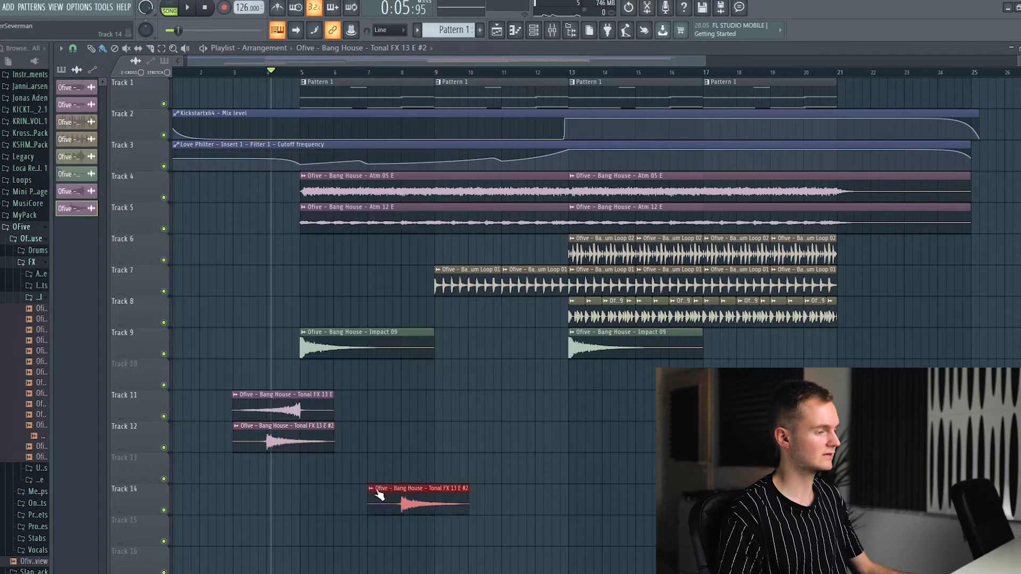
{"action": "key", "text": "space"}
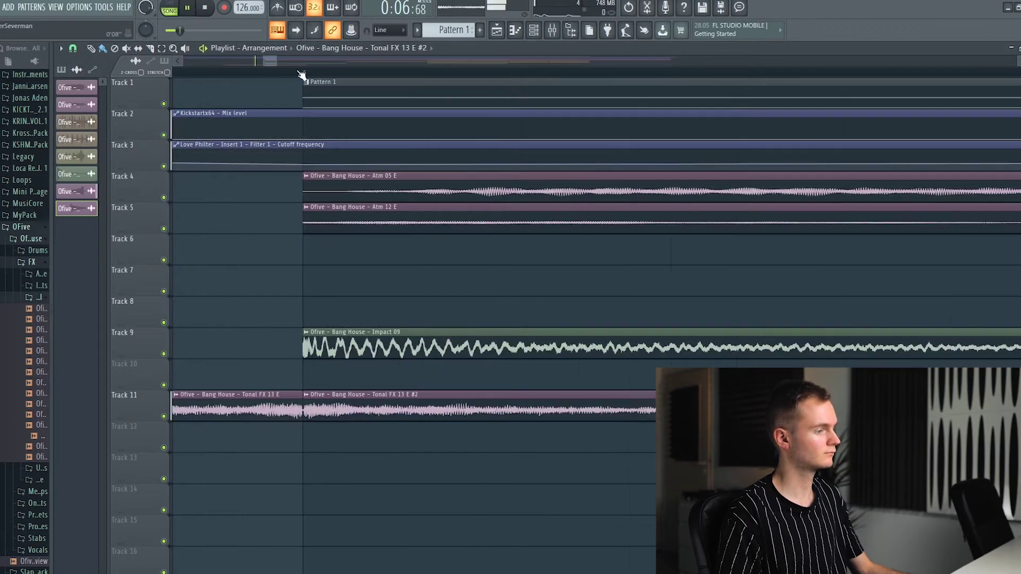
{"action": "scroll", "coordinate": [302, 76], "scroll_direction": "down", "scroll_amount": 6}
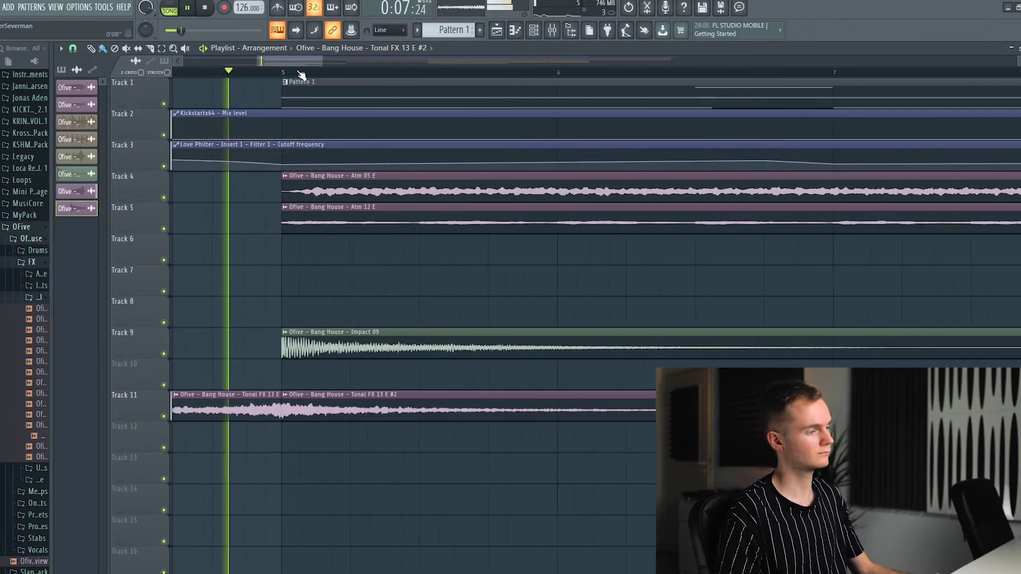
Step: Duplicate the forward and reversed Tonal FX pair along Track 11 so the swells peak at bars 9, 13 and 17
{"action": "scroll", "coordinate": [309, 79], "scroll_direction": "down", "scroll_amount": 3}
{"action": "left_click_drag", "start_coordinate": [216, 358], "coordinate": [265, 408]}
{"action": "key", "text": "ctrl+b"}
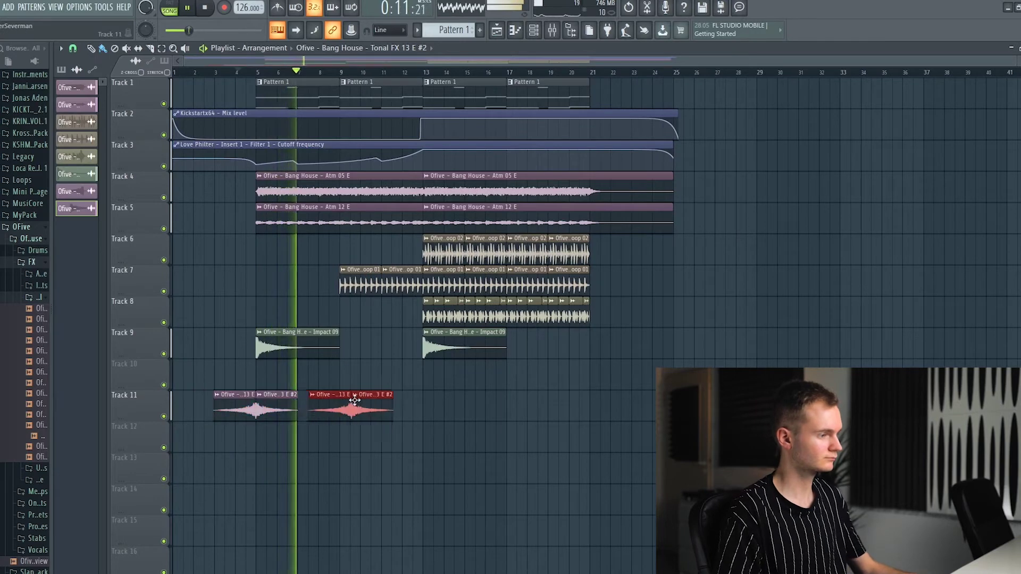
{"action": "scroll", "coordinate": [342, 78], "scroll_direction": "up", "scroll_amount": 4}
{"action": "scroll", "coordinate": [343, 78], "scroll_direction": "up", "scroll_amount": 4}
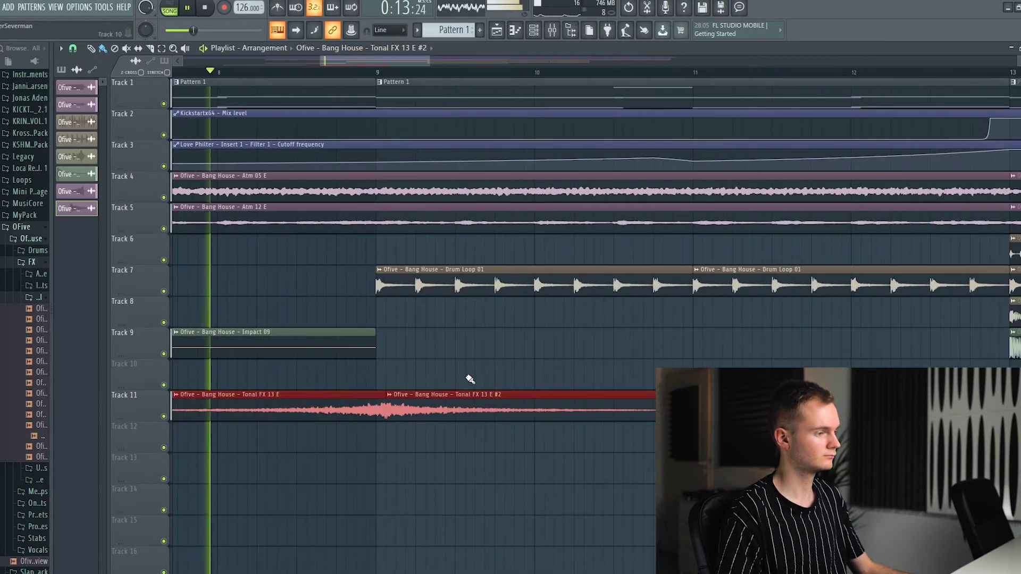
{"action": "scroll", "coordinate": [384, 78], "scroll_direction": "down", "scroll_amount": 5}
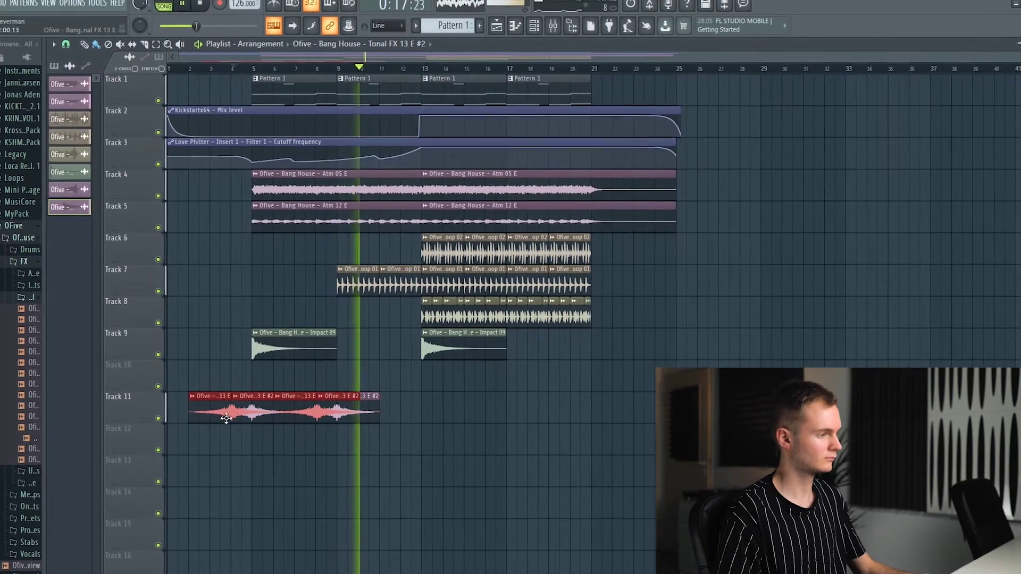
{"action": "key", "text": "ctrl+b"}
{"action": "scroll", "coordinate": [439, 80], "scroll_direction": "up", "scroll_amount": 6}
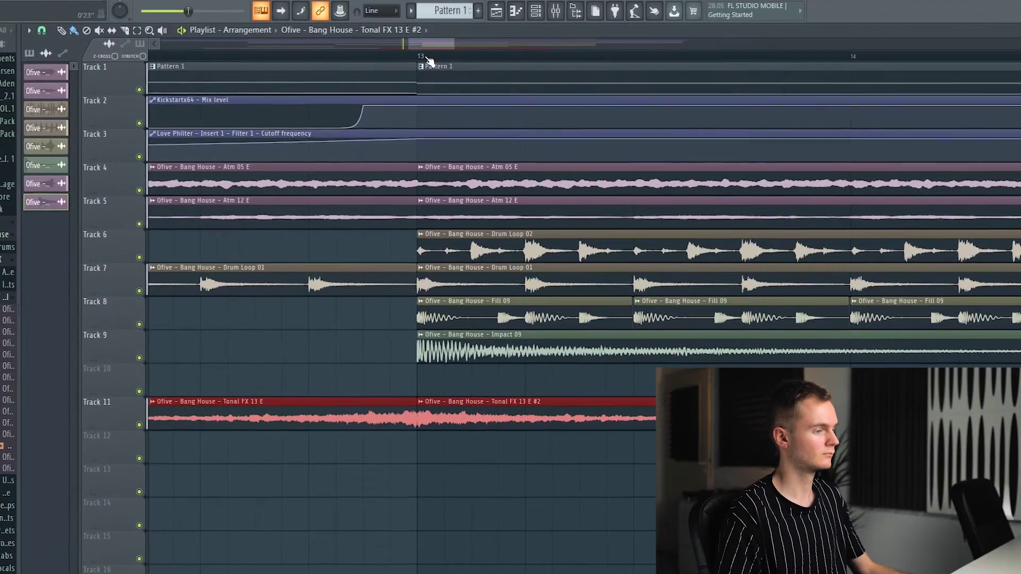
{"action": "scroll", "coordinate": [446, 214], "scroll_direction": "down", "scroll_amount": 10}
Step: Move all the Tonal FX clips from Track 11 up to Track 10 and review the transition into bar 13
{"action": "double_click", "coordinate": [129, 419]}
{"action": "left_click_drag", "start_coordinate": [252, 422], "coordinate": [252, 390]}
{"action": "left_click", "coordinate": [277, 442]}
{"action": "right_click", "coordinate": [274, 447]}
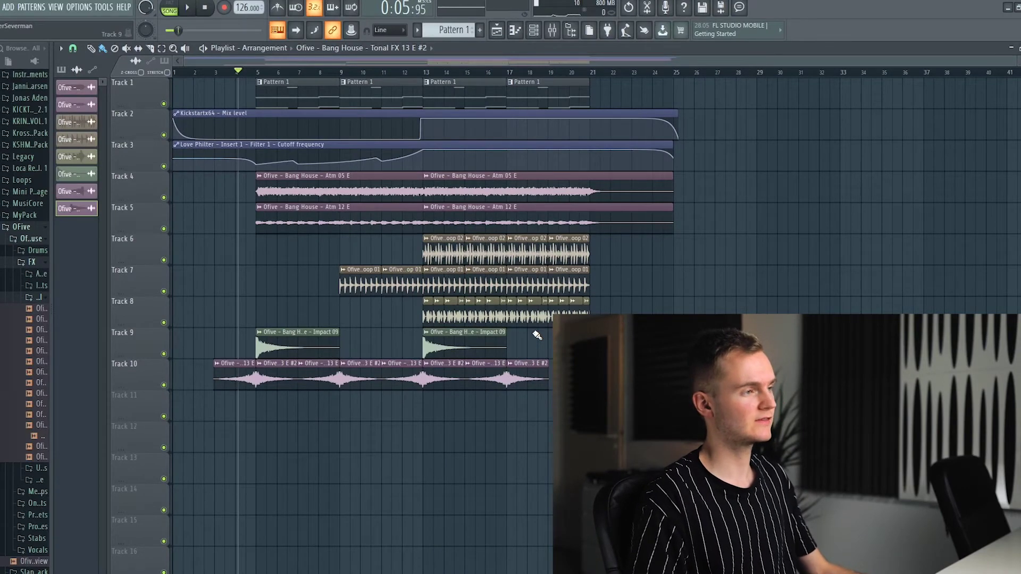
{"action": "left_click", "coordinate": [426, 72]}
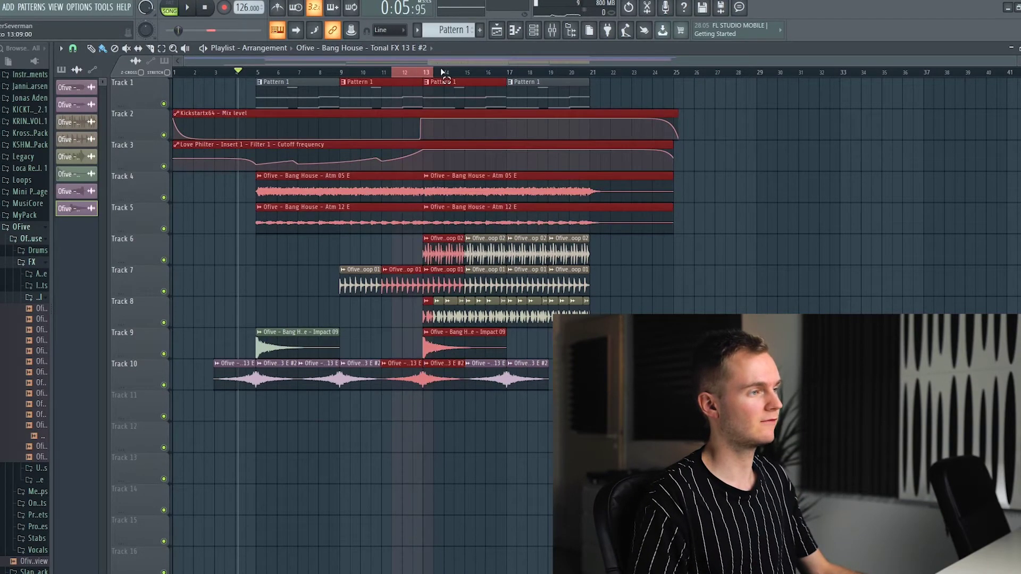
{"action": "scroll", "coordinate": [431, 75], "scroll_direction": "up", "scroll_amount": 2}
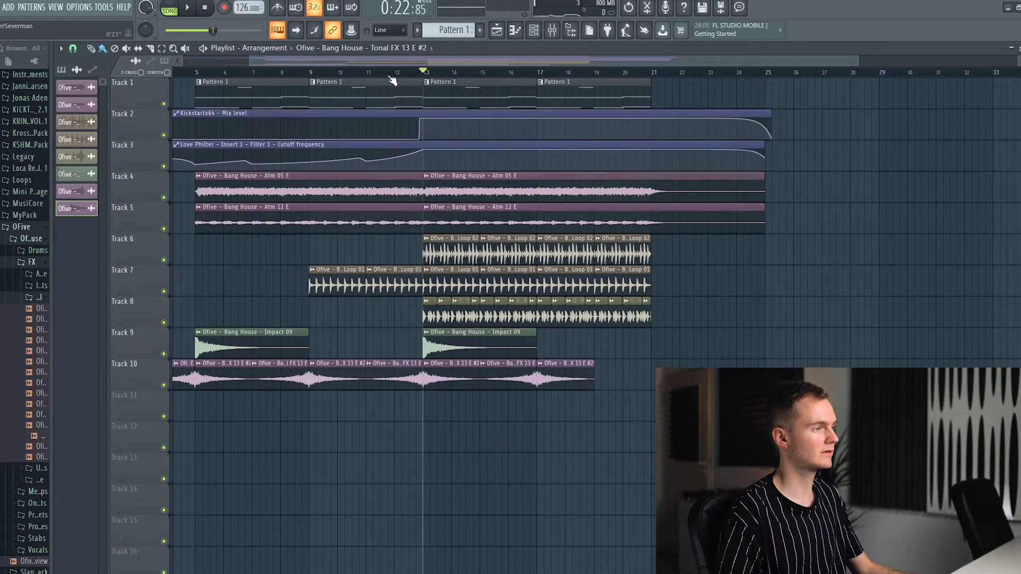
{"action": "left_click", "coordinate": [374, 72]}
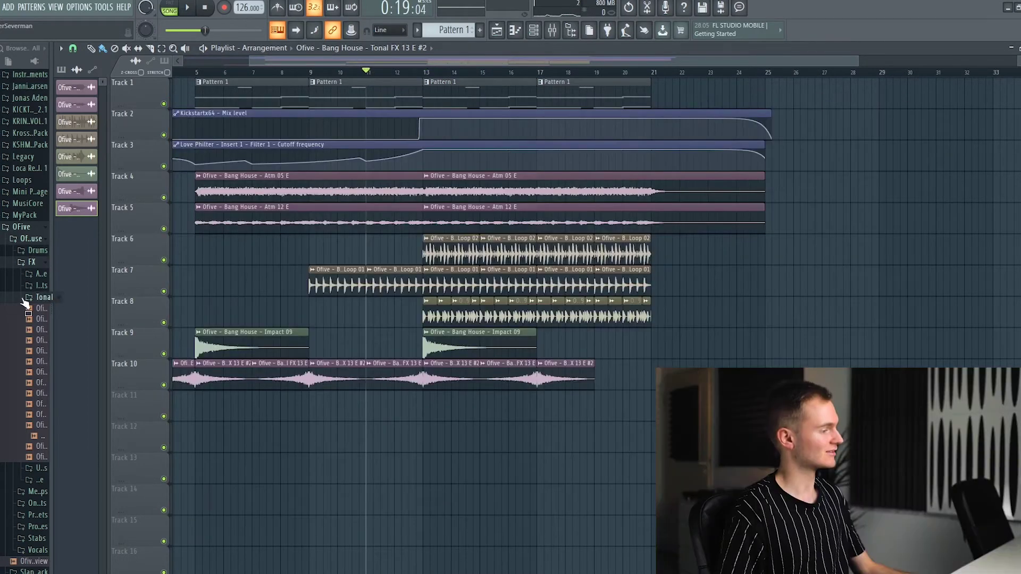
Step: Place the Uplifter 04 sample from the FX folder on Track 11 from bar 5 to bar 13 and check it in playback
{"action": "left_click", "coordinate": [32, 297]}
{"action": "left_click", "coordinate": [26, 310]}
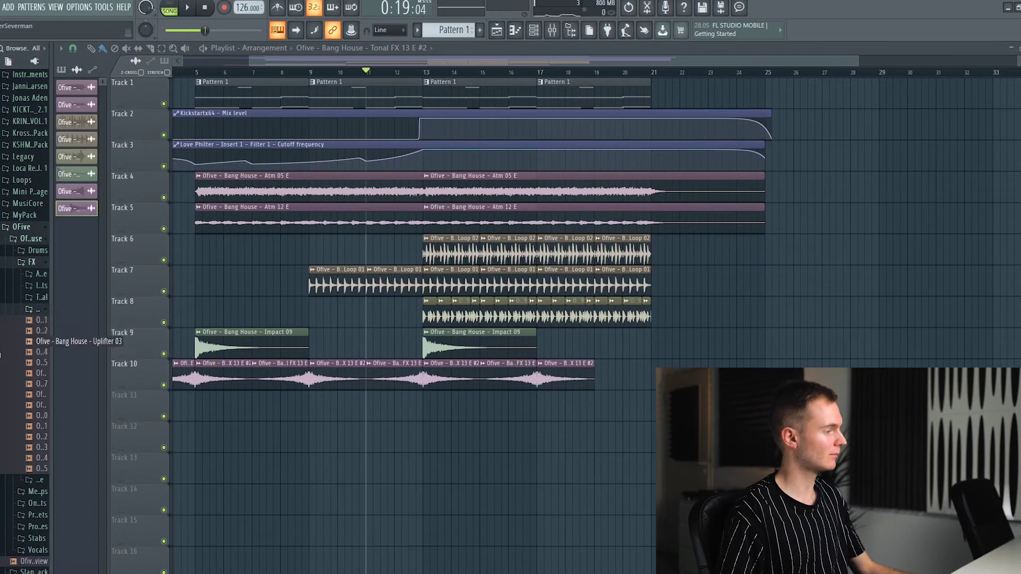
{"action": "left_click_drag", "start_coordinate": [40, 351], "coordinate": [269, 406]}
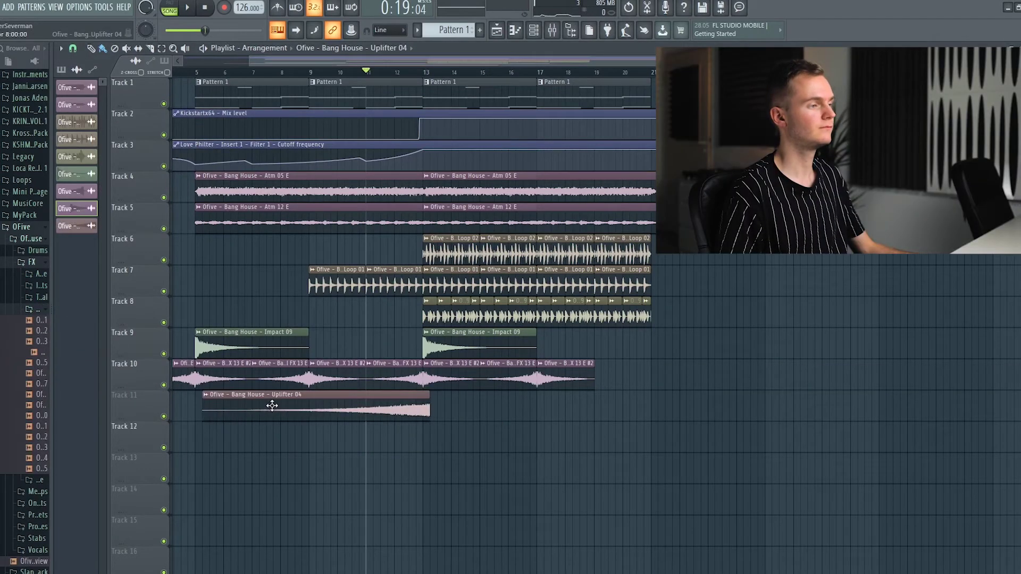
{"action": "key", "text": "space"}
{"action": "double_click", "coordinate": [278, 405]}
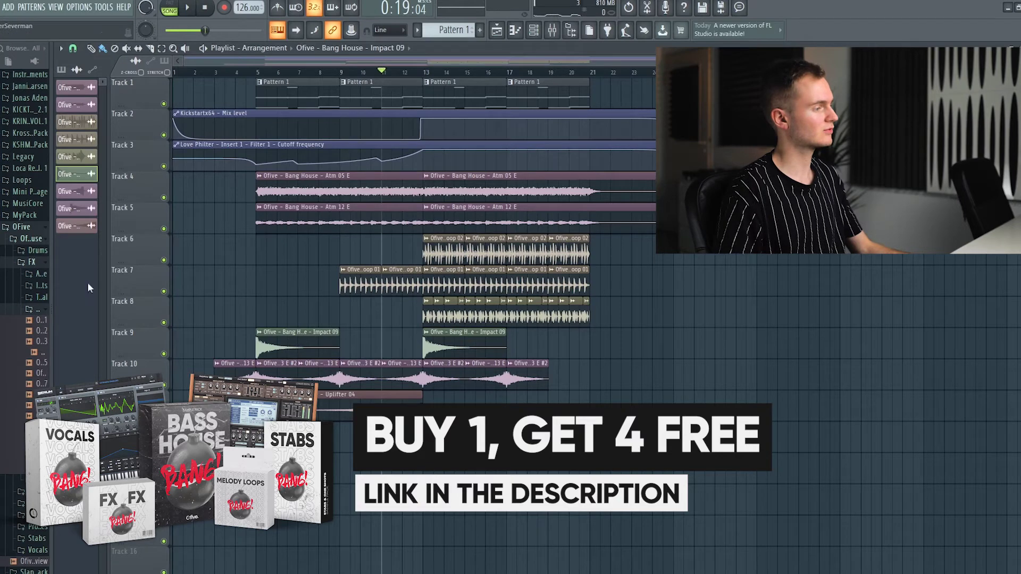
Step: Place the STMPD Style - Vocal 02 sample on Track 12 and repeat it from bar 5 to bar 21
{"action": "left_click", "coordinate": [23, 261]}
{"action": "left_click", "coordinate": [24, 239]}
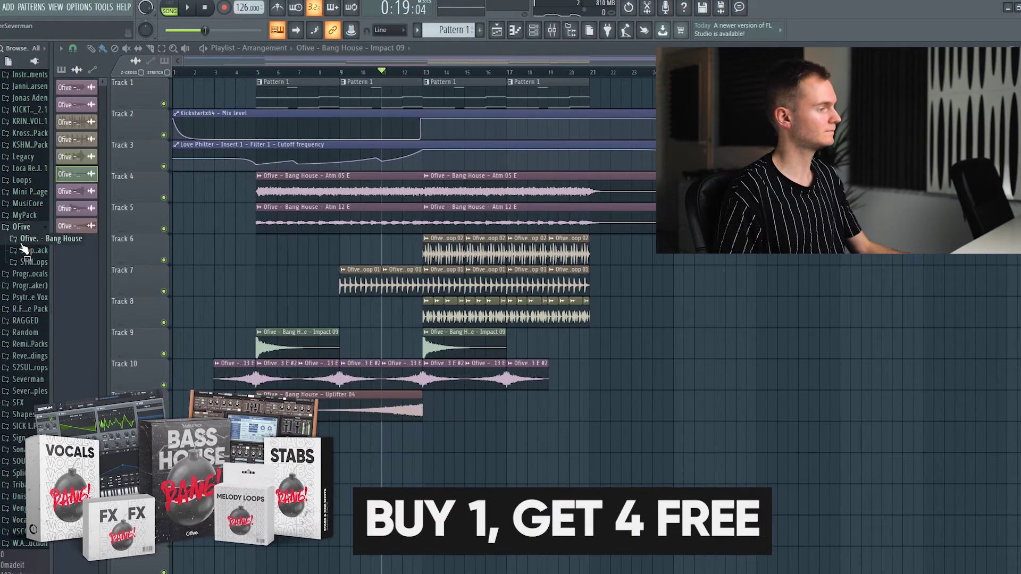
{"action": "left_click", "coordinate": [27, 262]}
{"action": "left_click", "coordinate": [33, 321]}
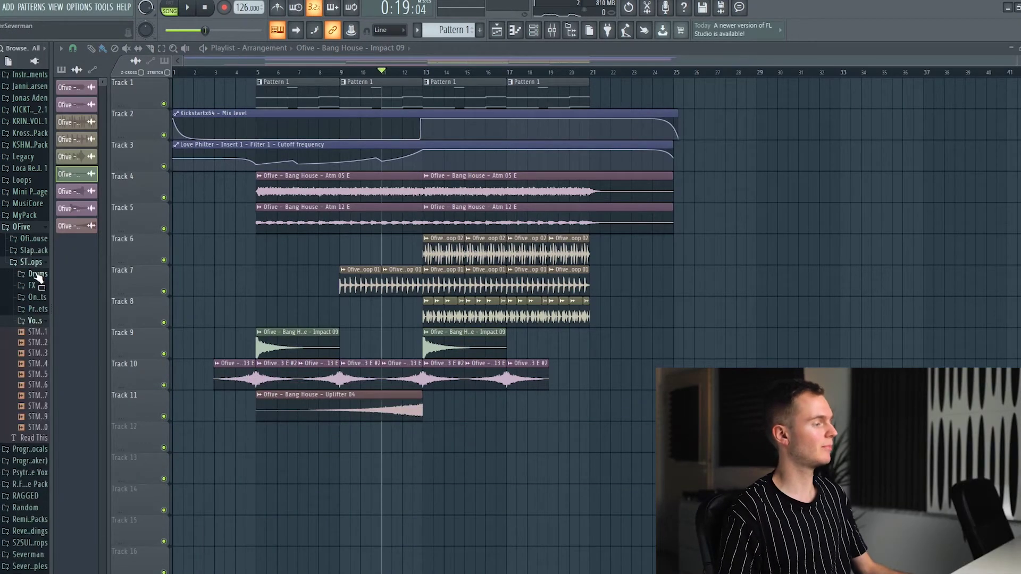
{"action": "scroll", "coordinate": [30, 340], "scroll_direction": "down", "scroll_amount": 5}
{"action": "left_click", "coordinate": [39, 193]}
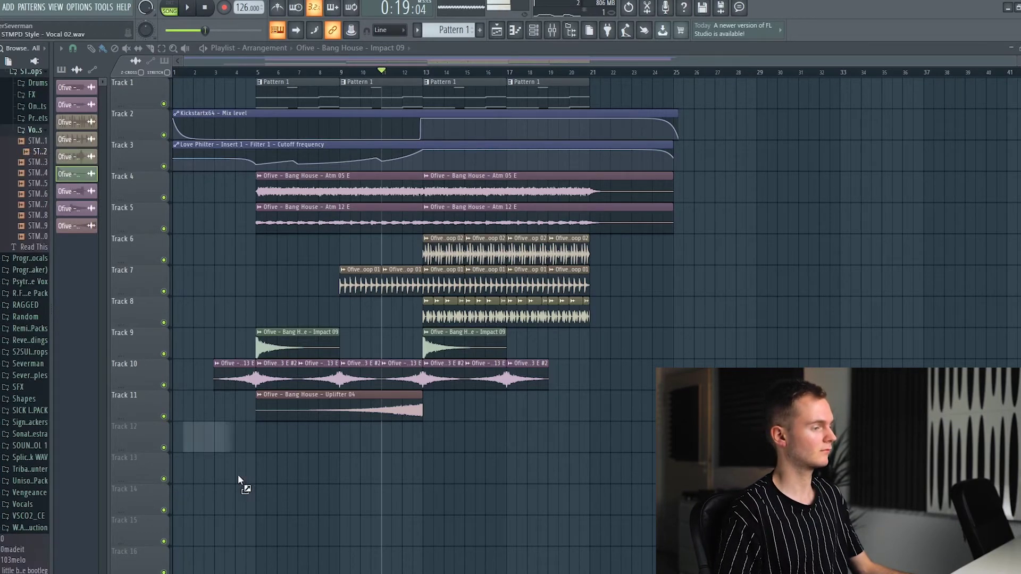
{"action": "left_click_drag", "start_coordinate": [262, 443], "coordinate": [281, 441]}
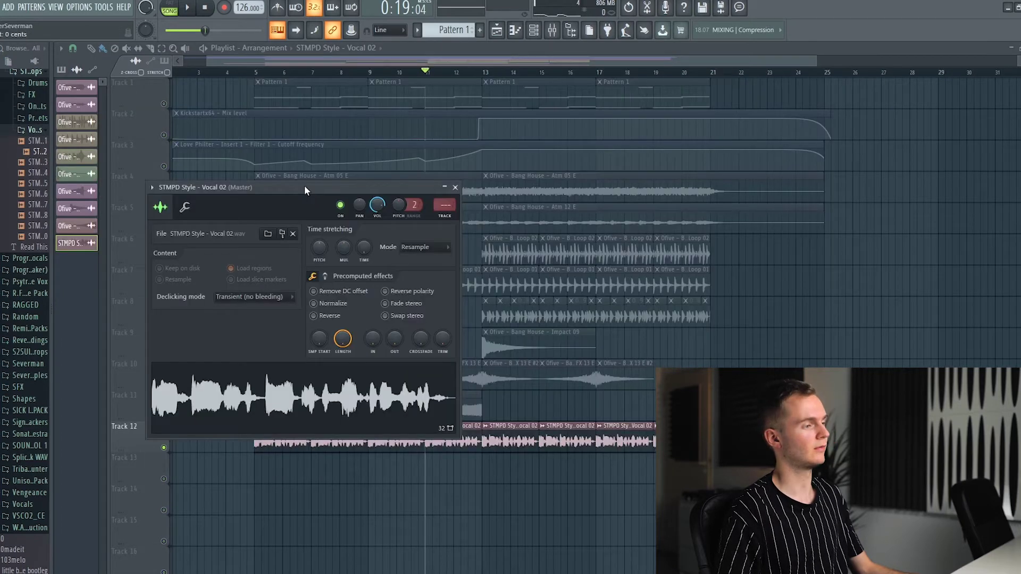
Step: Set the Vocal 02 sample's time-stretching pitch to +200 cents in Auto mode and play the full mix around bar 13
{"action": "left_click_drag", "start_coordinate": [304, 185], "coordinate": [384, 162]}
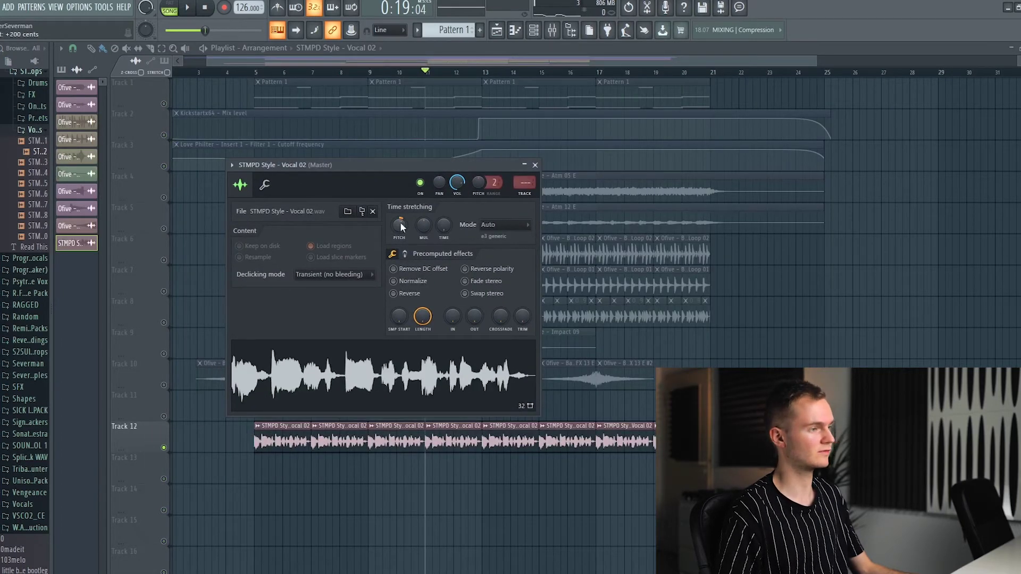
{"action": "left_click", "coordinate": [535, 165]}
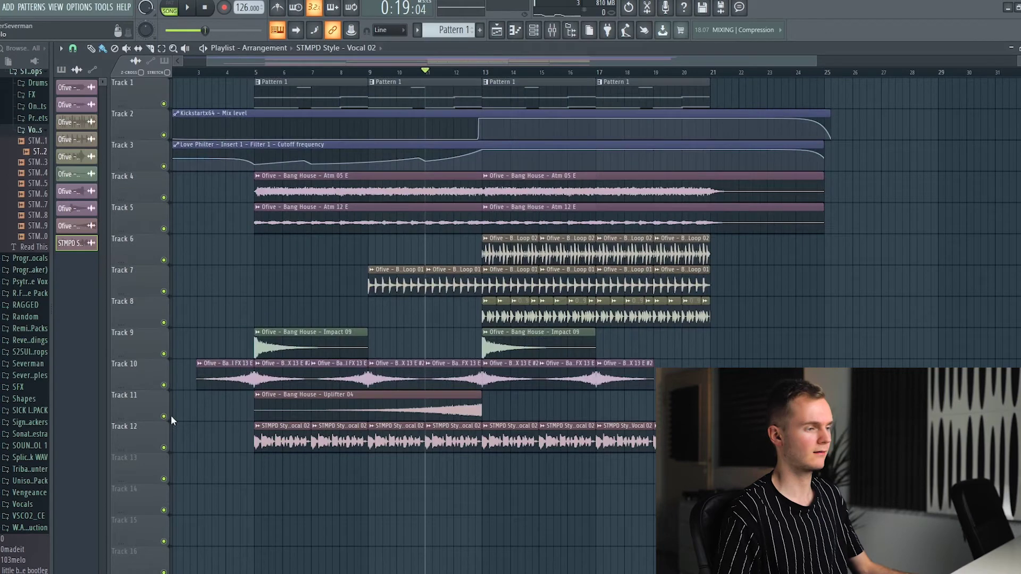
{"action": "key", "text": "space"}
{"action": "left_click", "coordinate": [476, 72]}
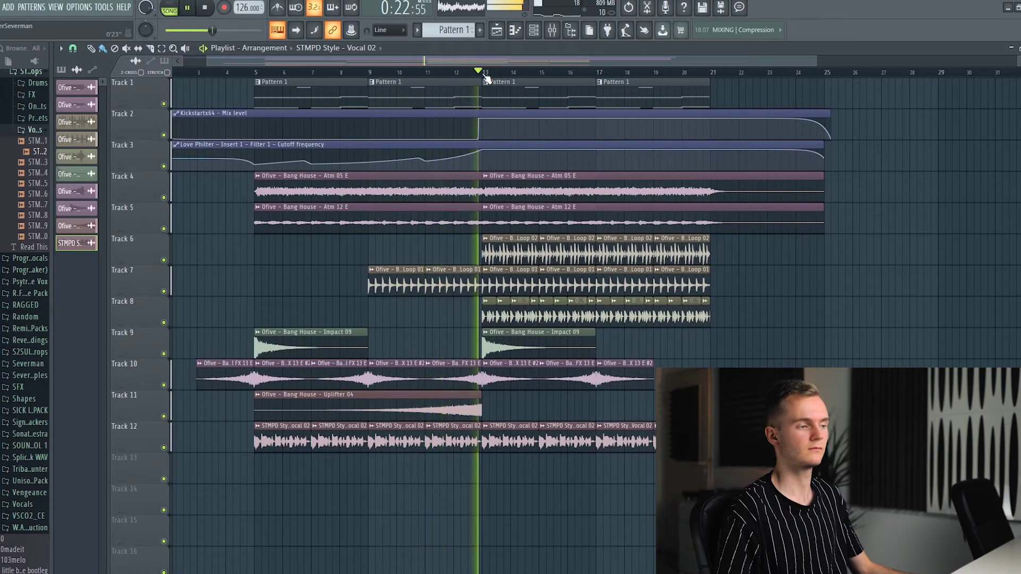
{"action": "scroll", "coordinate": [485, 73], "scroll_direction": "down", "scroll_amount": 2}
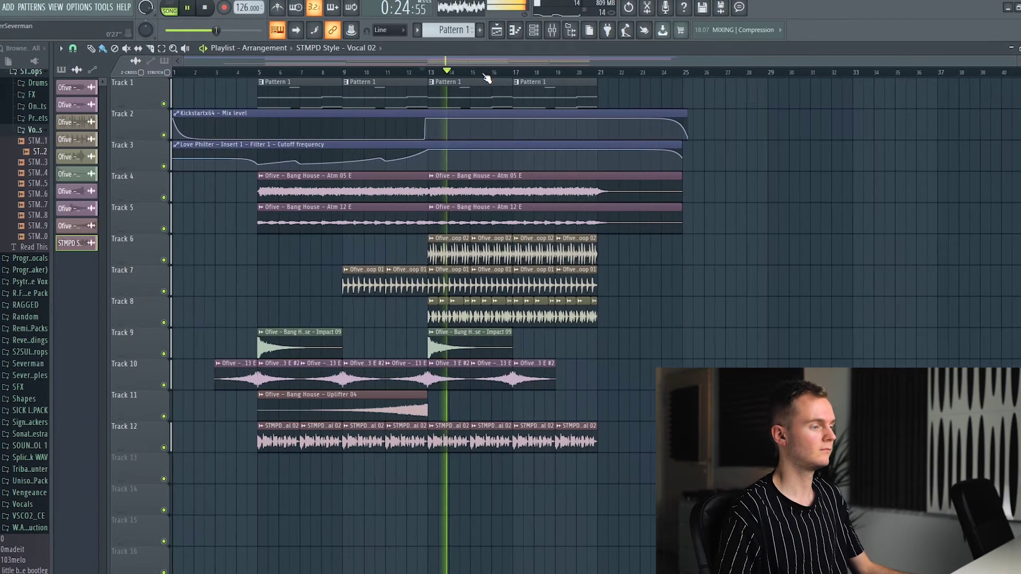
{"action": "key", "text": "space"}
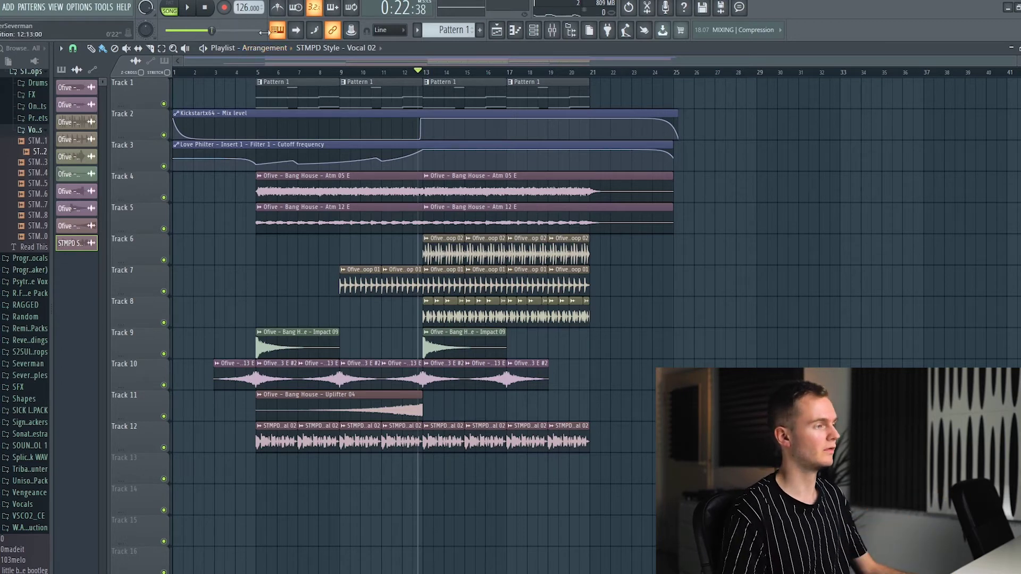
Step: Copy the first Vocal 02 clip to Track 13 at bar 5 and make the copy unique
{"action": "scroll", "coordinate": [264, 89], "scroll_direction": "up", "scroll_amount": 5}
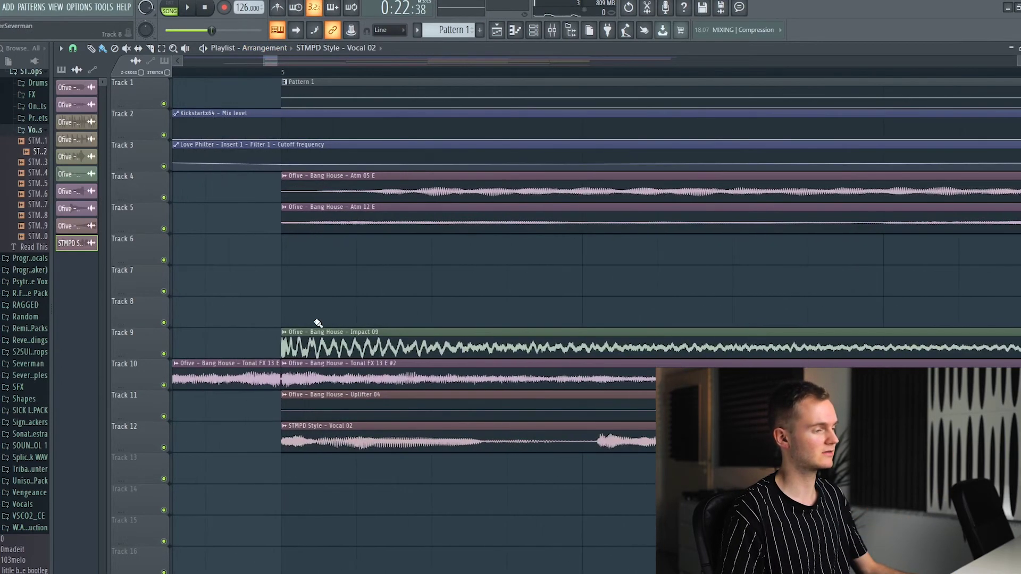
{"action": "left_click", "coordinate": [289, 470]}
{"action": "left_click", "coordinate": [284, 457]}
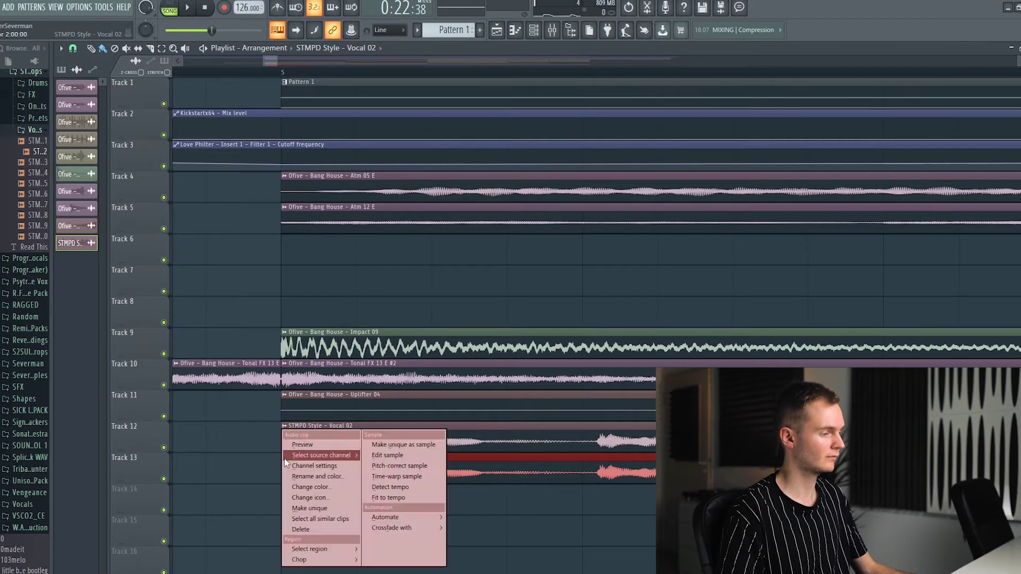
{"action": "left_click", "coordinate": [303, 437]}
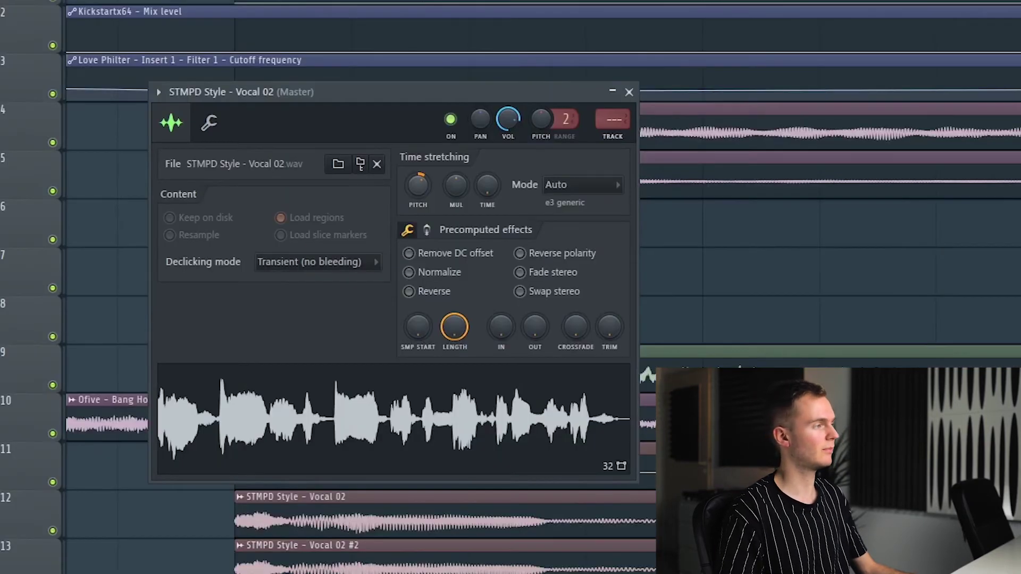
{"action": "key", "text": "Escape"}
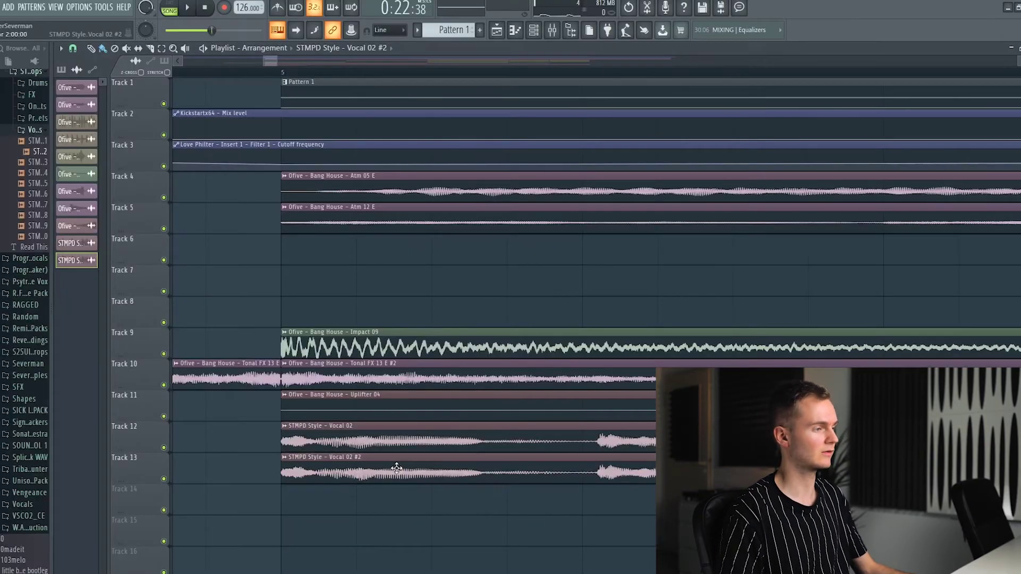
Step: Pan the vocal copy on Track 13 to the left and play Tracks 12 and 13 soloed from bar 5
{"action": "double_click", "coordinate": [396, 468]}
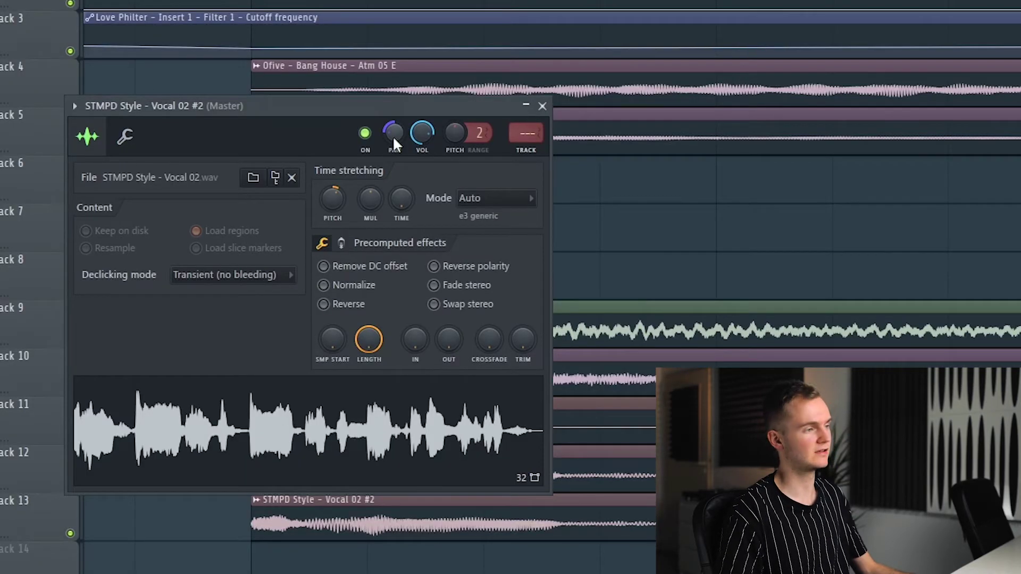
{"action": "left_click", "coordinate": [542, 106]}
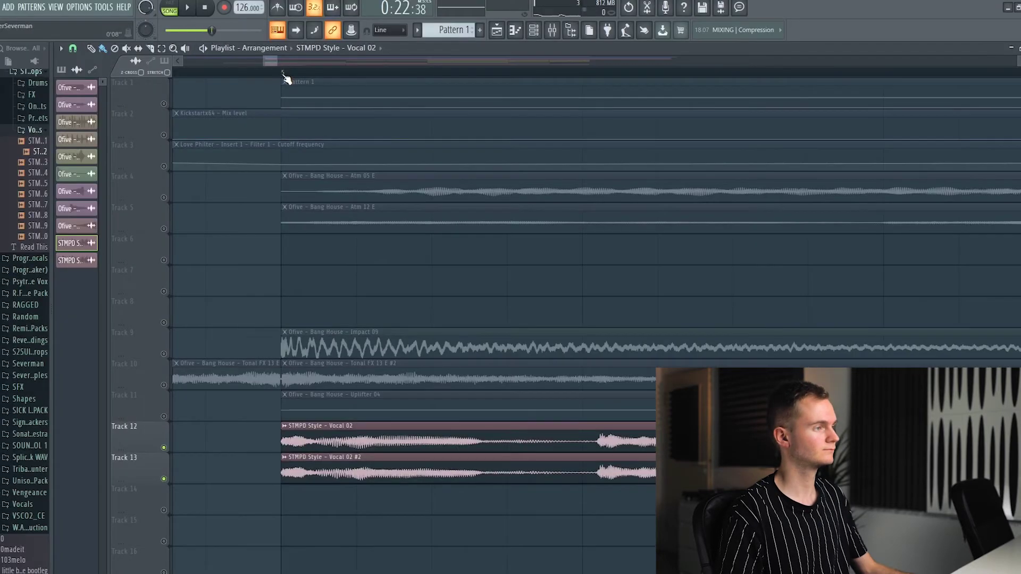
{"action": "scroll", "coordinate": [286, 79], "scroll_direction": "down", "scroll_amount": 5}
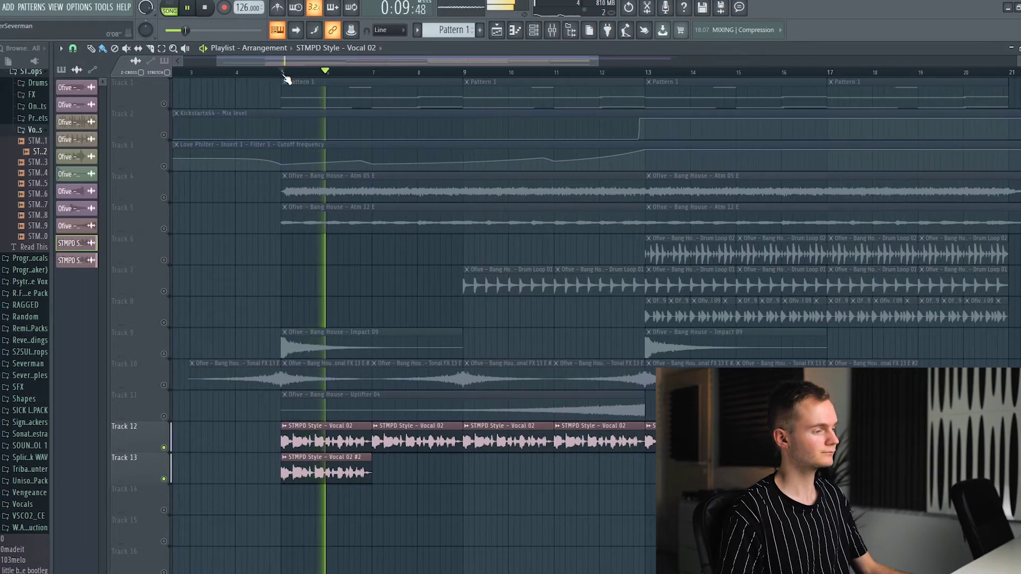
{"action": "key", "text": "space"}
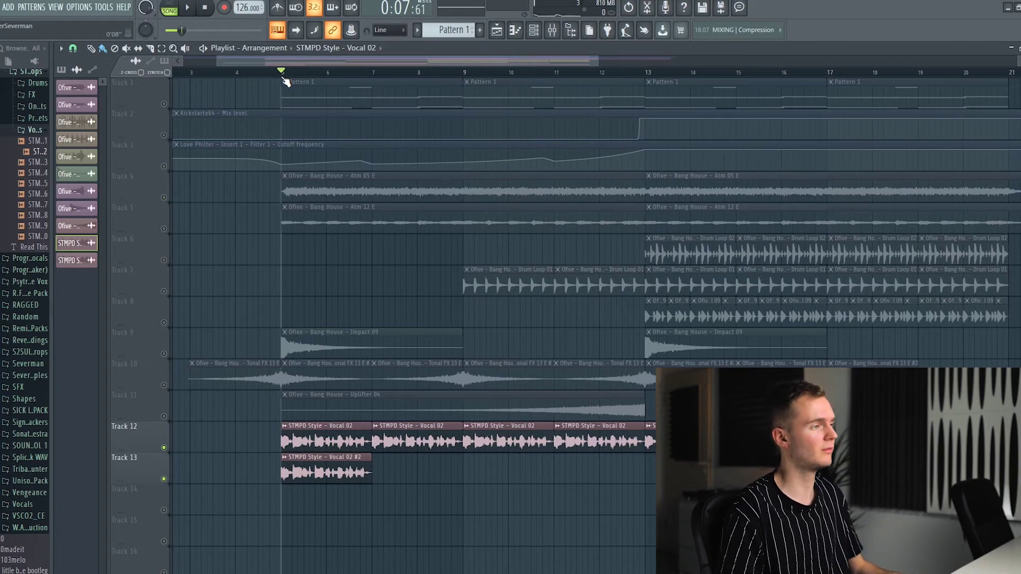
Step: Shift the first Track 12 vocal slightly before bar 5 and its Track 13 copy slightly after, and play both soloed
{"action": "left_click_drag", "start_coordinate": [287, 79], "coordinate": [329, 322]}
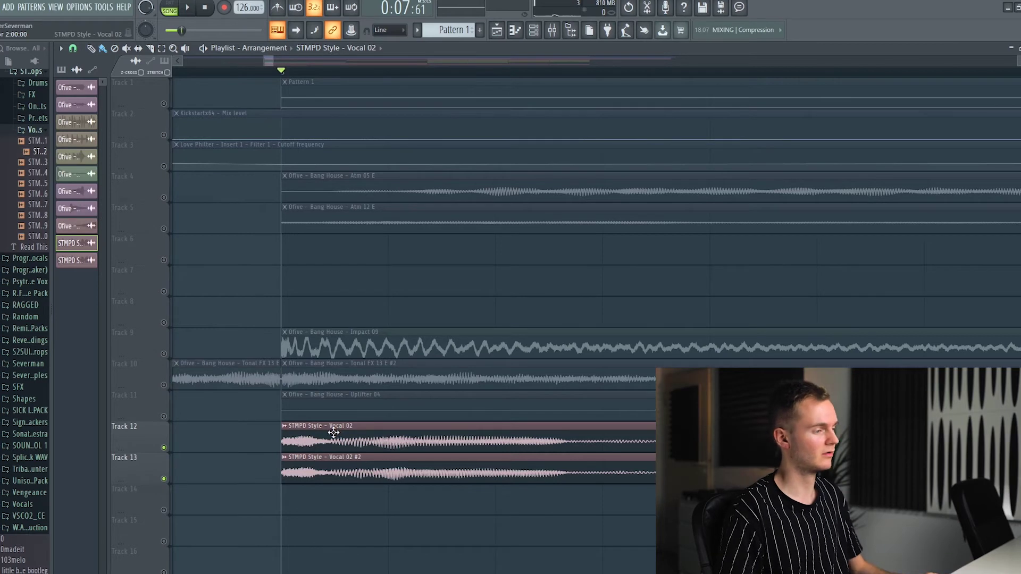
{"action": "left_click_drag", "start_coordinate": [329, 437], "coordinate": [327, 465]}
{"action": "left_click_drag", "start_coordinate": [261, 436], "coordinate": [362, 473]}
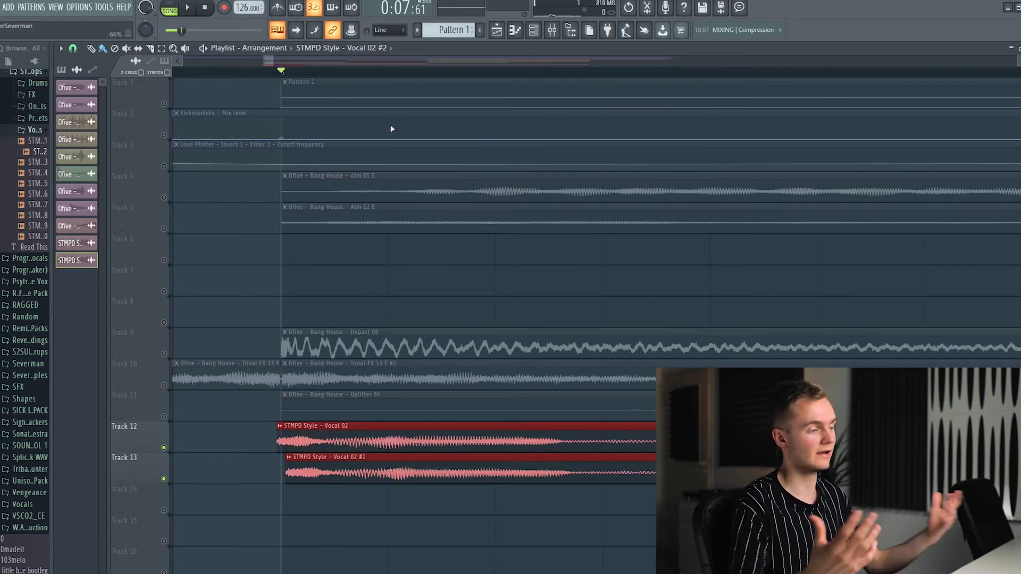
{"action": "scroll", "coordinate": [272, 80], "scroll_direction": "down", "scroll_amount": 3}
{"action": "scroll", "coordinate": [272, 79], "scroll_direction": "down", "scroll_amount": 3}
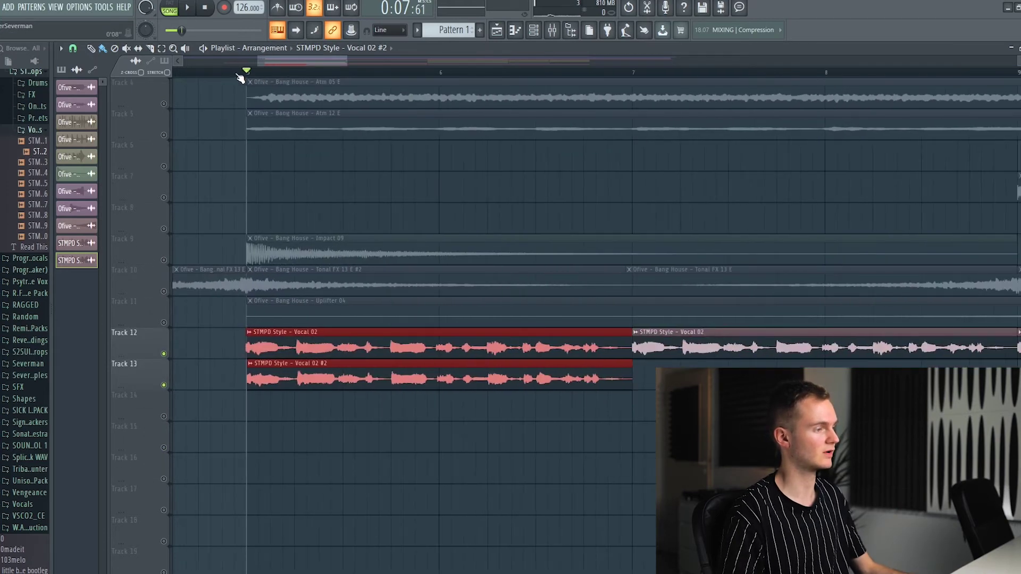
{"action": "left_click", "coordinate": [237, 74]}
{"action": "key", "text": "space"}
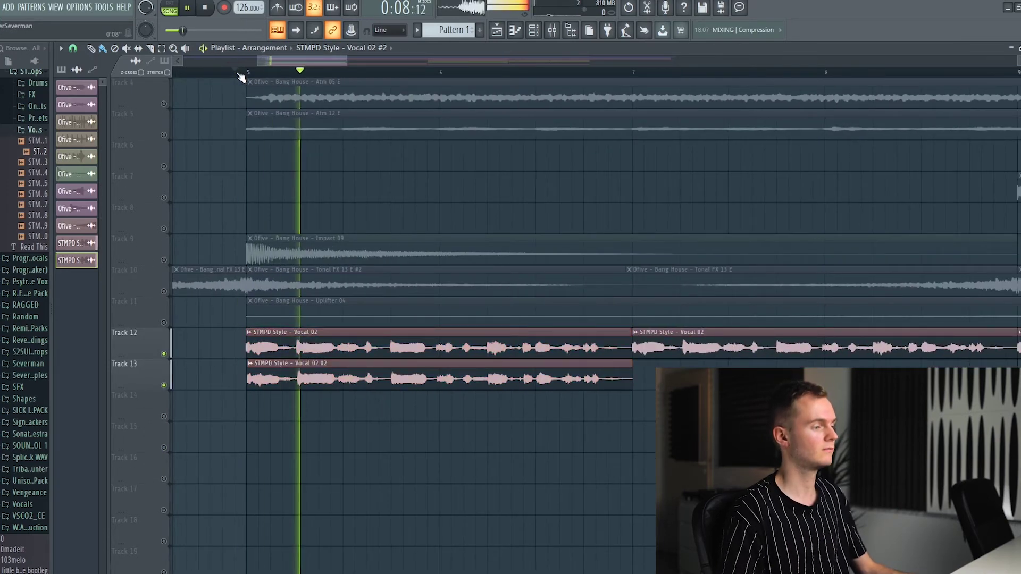
{"action": "scroll", "coordinate": [239, 75], "scroll_direction": "down", "scroll_amount": 3}
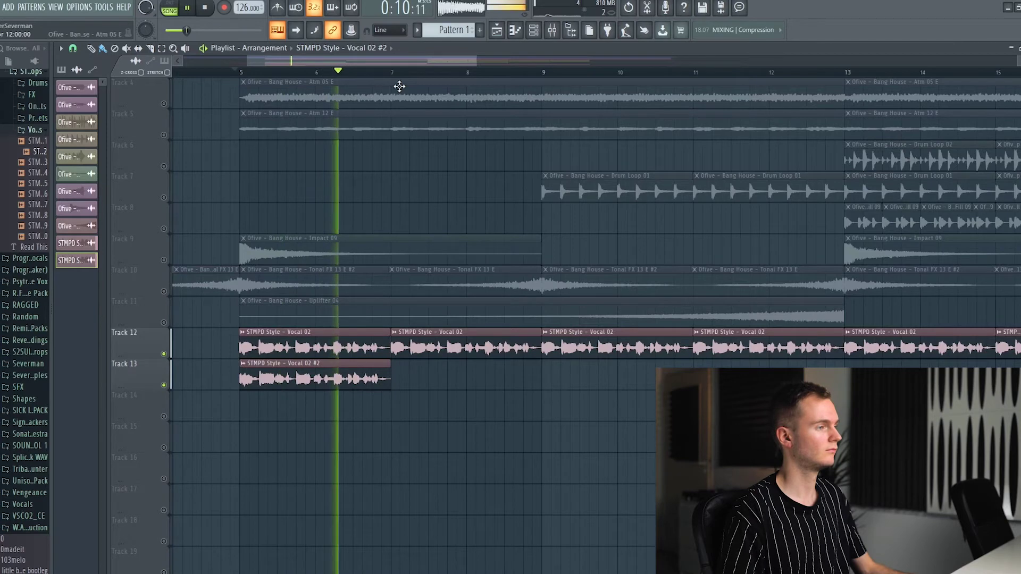
{"action": "scroll", "coordinate": [399, 77], "scroll_direction": "down", "scroll_amount": 3}
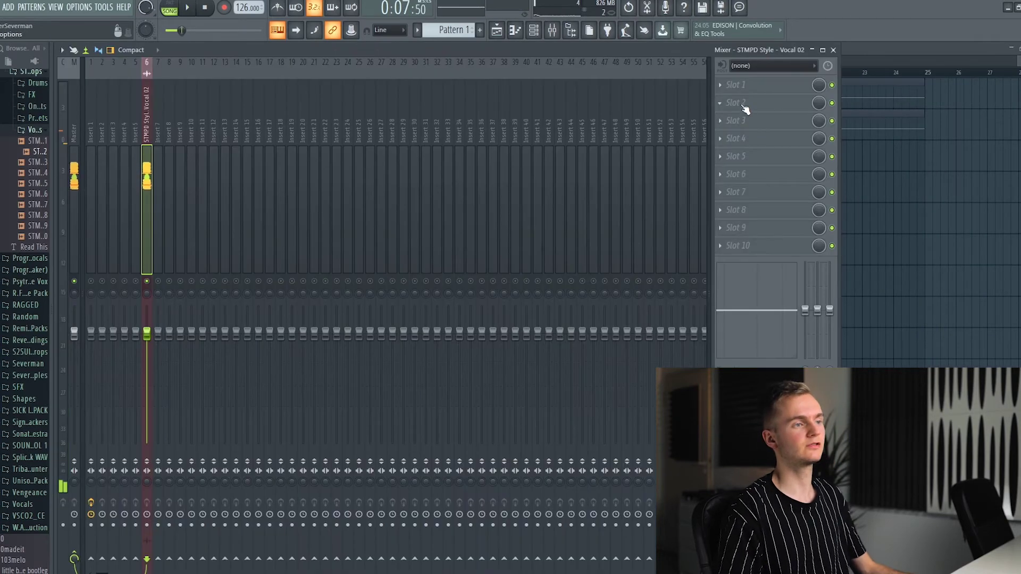
Step: Load Fruity Parametric EQ 2 in slot 1 of the vocal mixer insert and take the vocal tracks out of solo
{"action": "left_click", "coordinate": [742, 85]}
{"action": "left_click", "coordinate": [886, 363]}
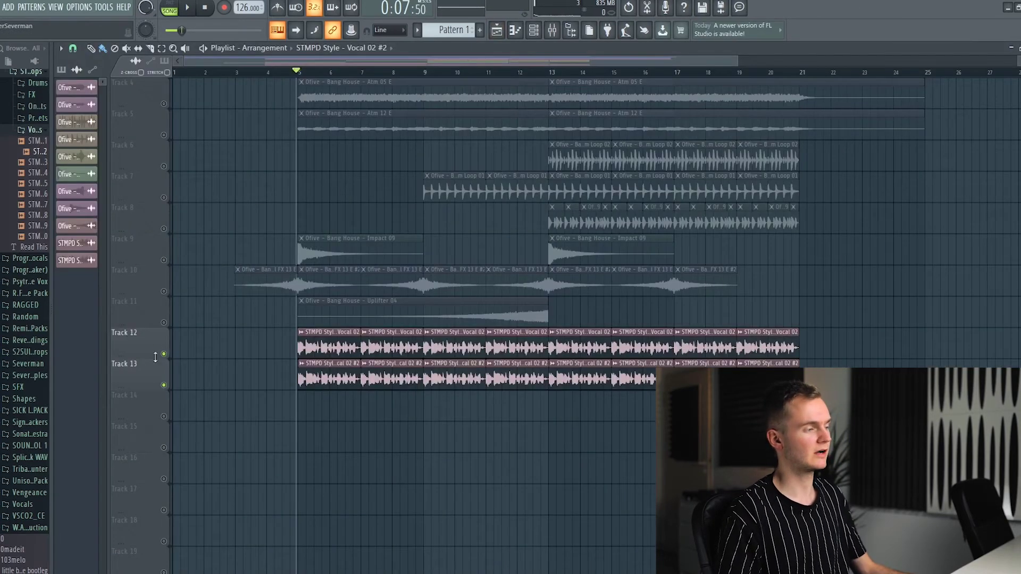
{"action": "left_click", "coordinate": [164, 386]}
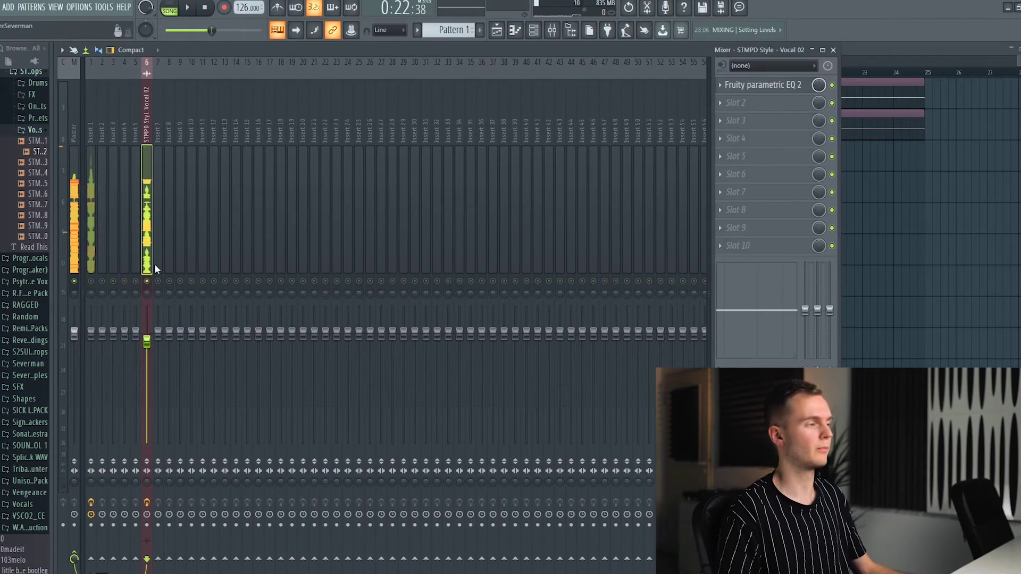
Step: Add a Fruity Compressor in slot 2 of the vocal insert with threshold -15.0 dB and gain 4.7 dB
{"action": "left_click", "coordinate": [741, 102]}
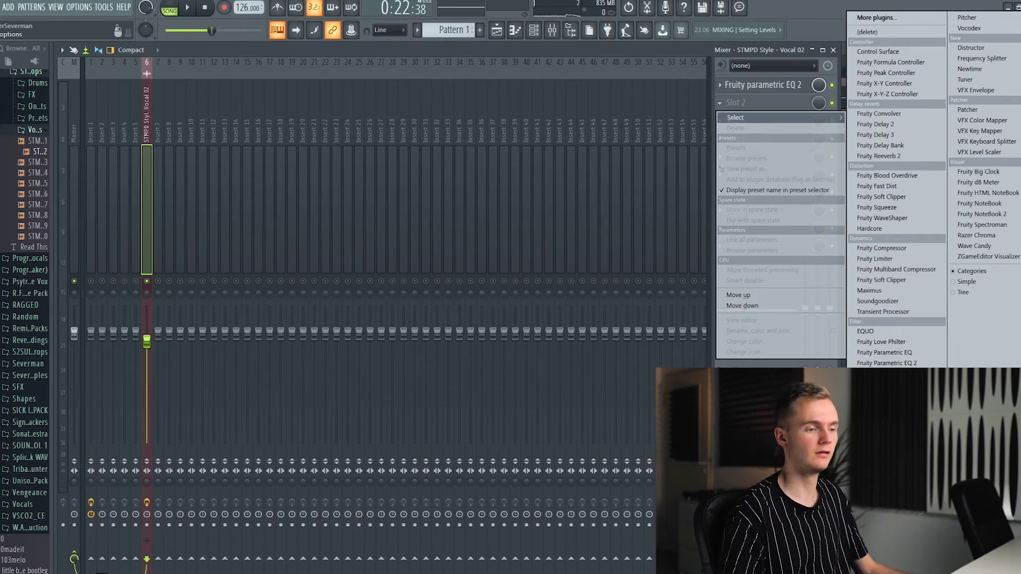
{"action": "left_click", "coordinate": [884, 249]}
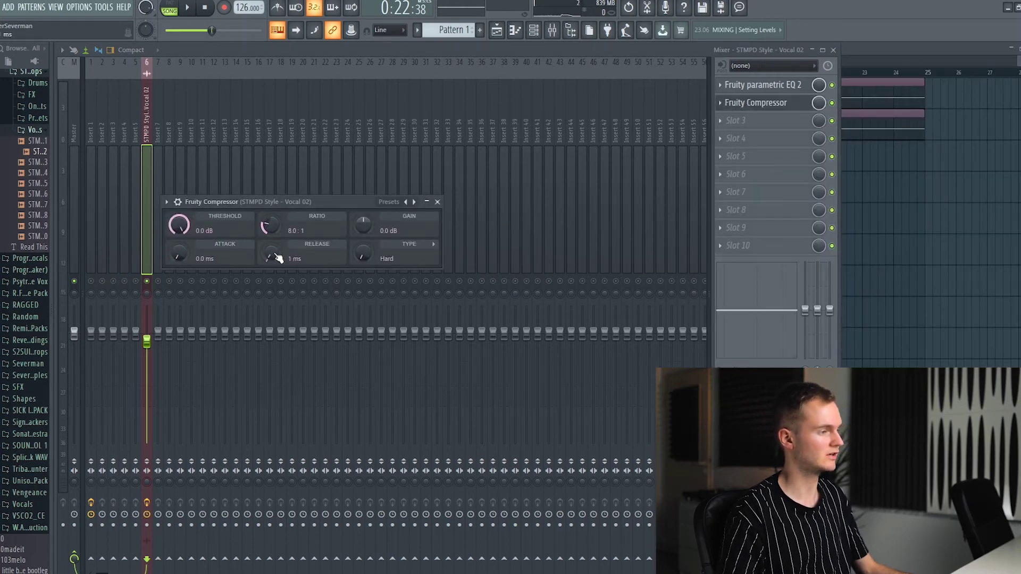
{"action": "left_click_drag", "start_coordinate": [252, 205], "coordinate": [313, 198]}
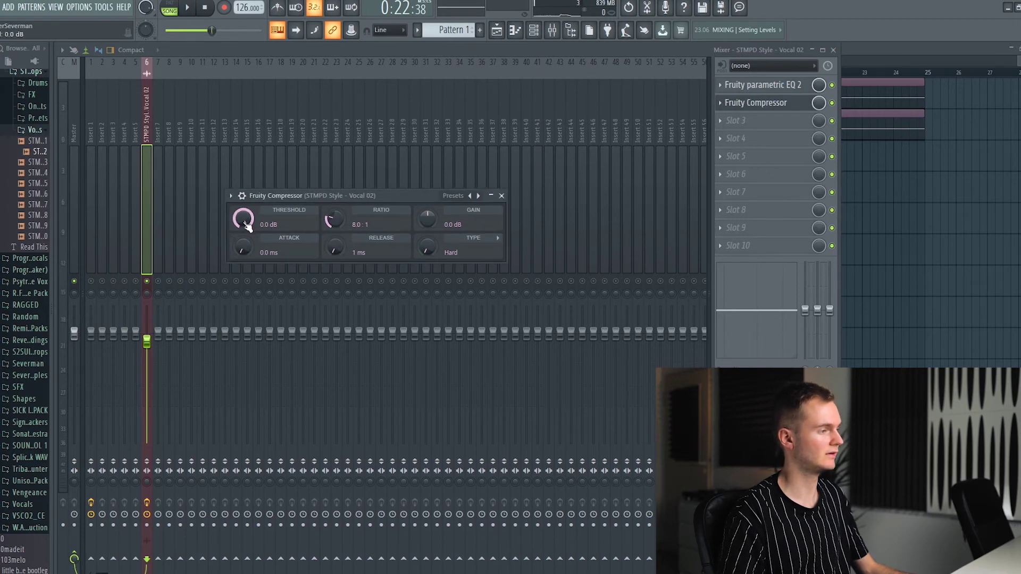
{"action": "key", "text": "space"}
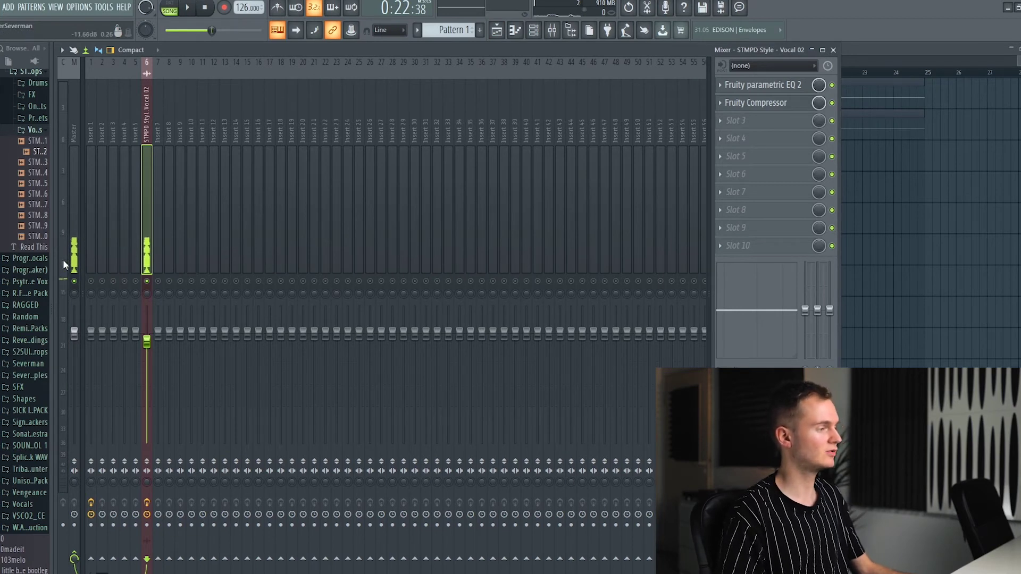
{"action": "left_click", "coordinate": [792, 104]}
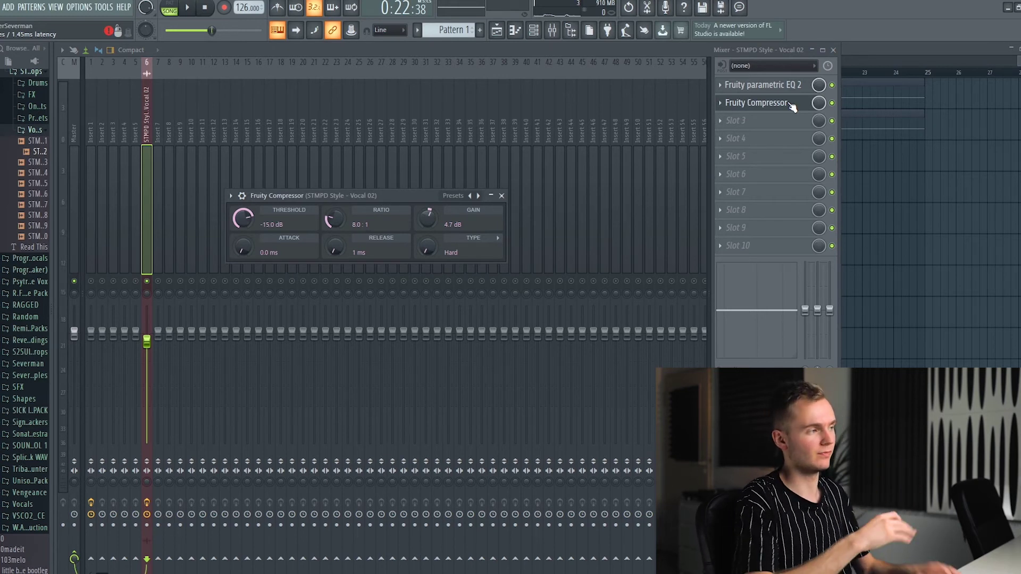
Step: Play the soloed vocals with the Fruity Compressor enabled and bypassed to compare their levels
{"action": "key", "text": "space"}
{"action": "left_click", "coordinate": [792, 104]}
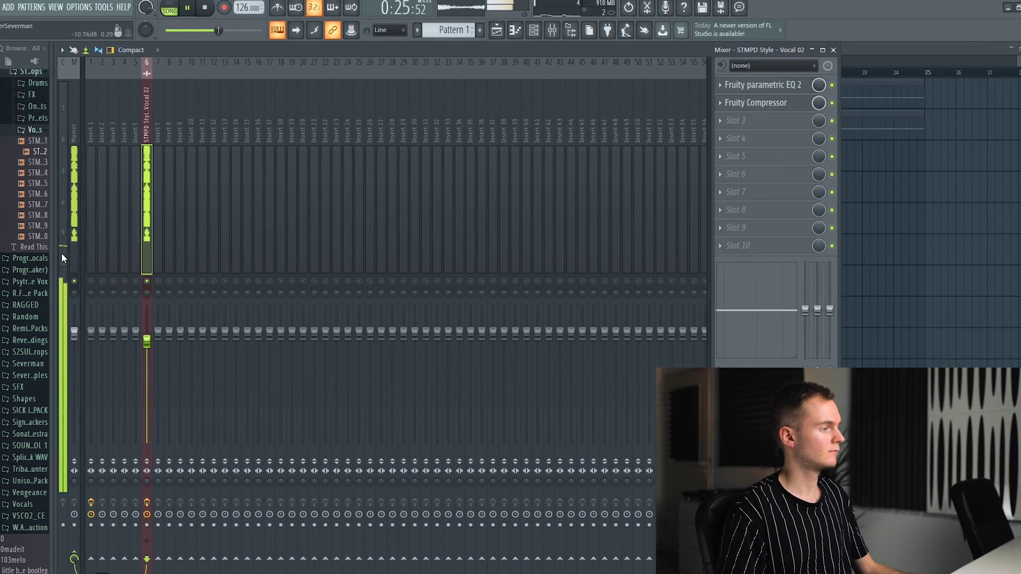
{"action": "key", "text": "space"}
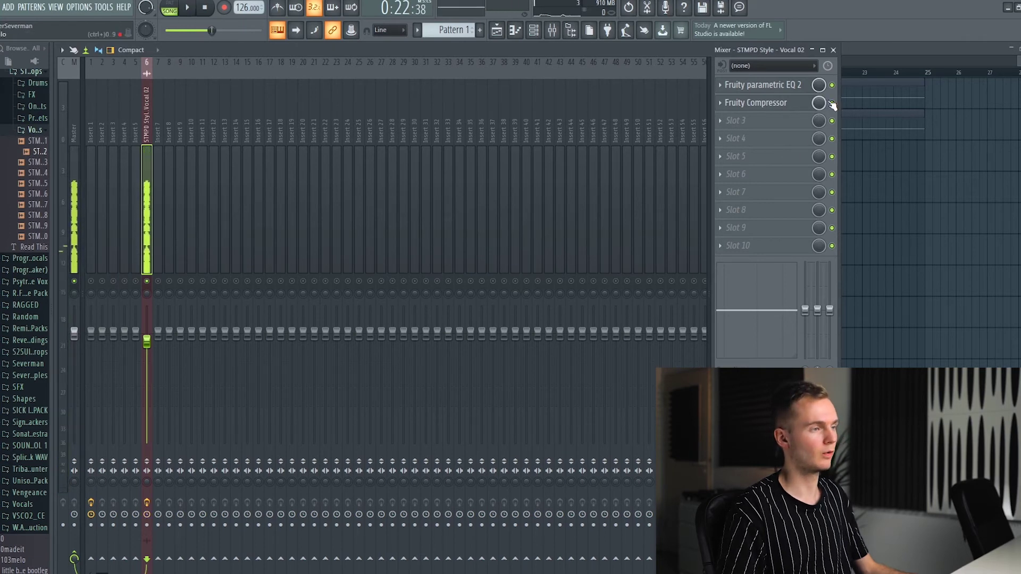
{"action": "key", "text": "space"}
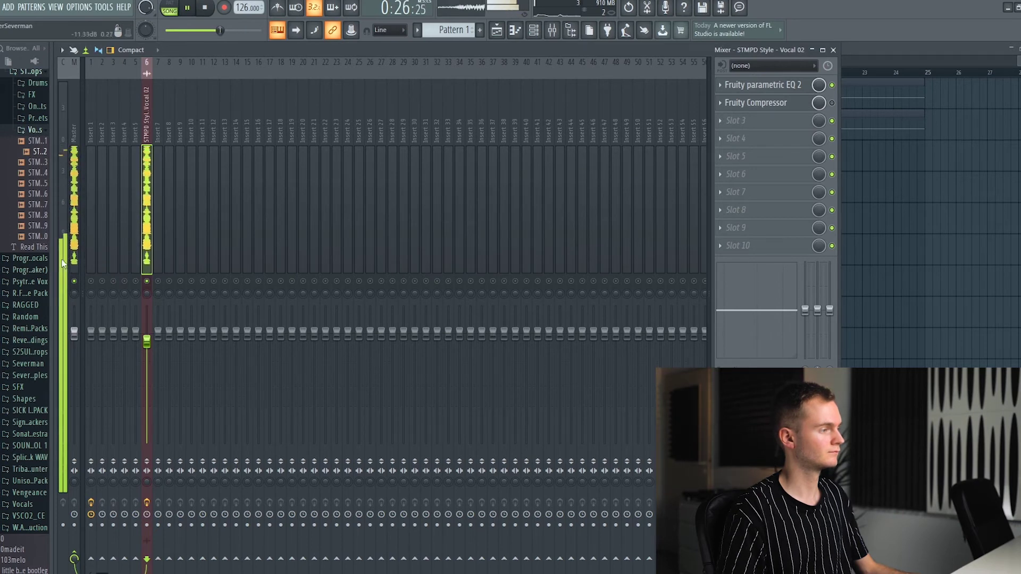
{"action": "key", "text": "space"}
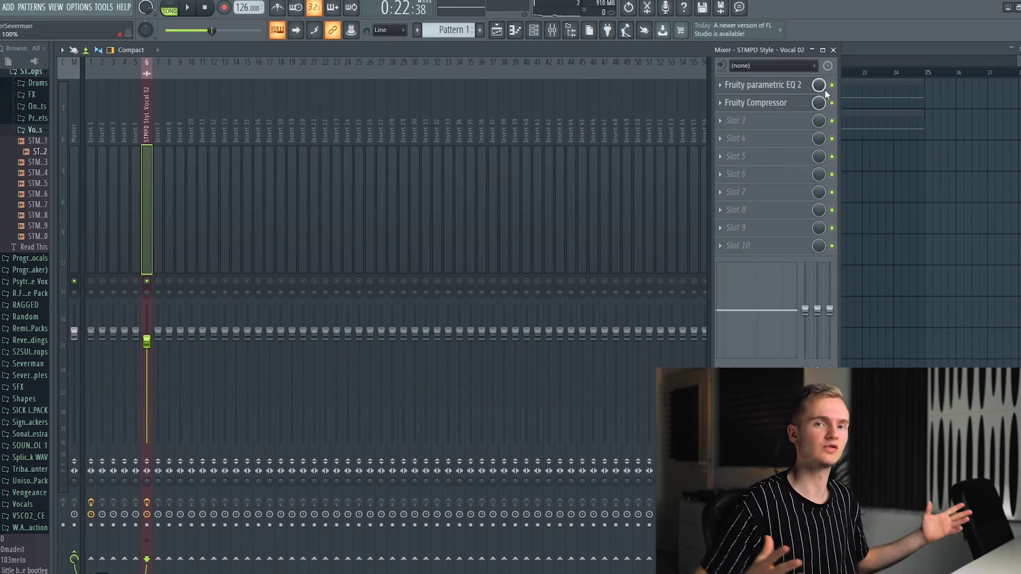
Step: Load Fruity Love Philter in slot 5 of the vocal mixer insert
{"action": "left_click", "coordinate": [834, 50]}
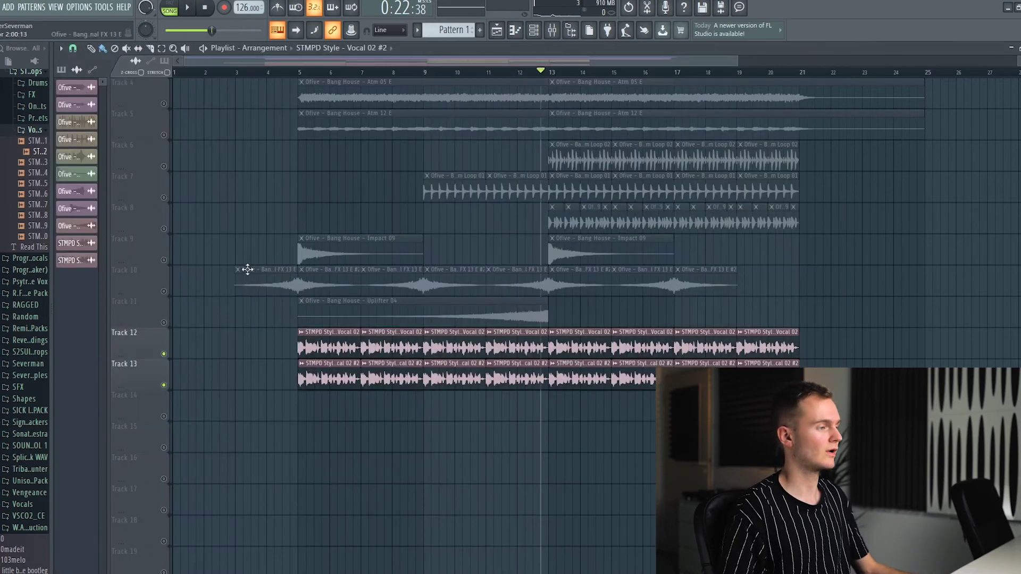
{"action": "key", "text": "F9"}
{"action": "left_click", "coordinate": [737, 156]}
{"action": "mouse_move", "coordinate": [745, 171]}
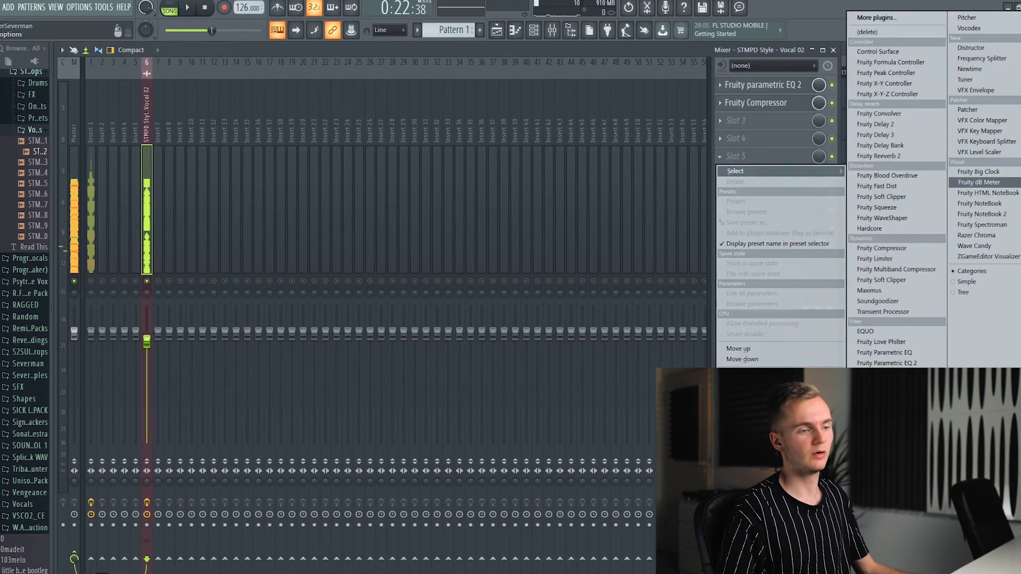
{"action": "left_click", "coordinate": [881, 342]}
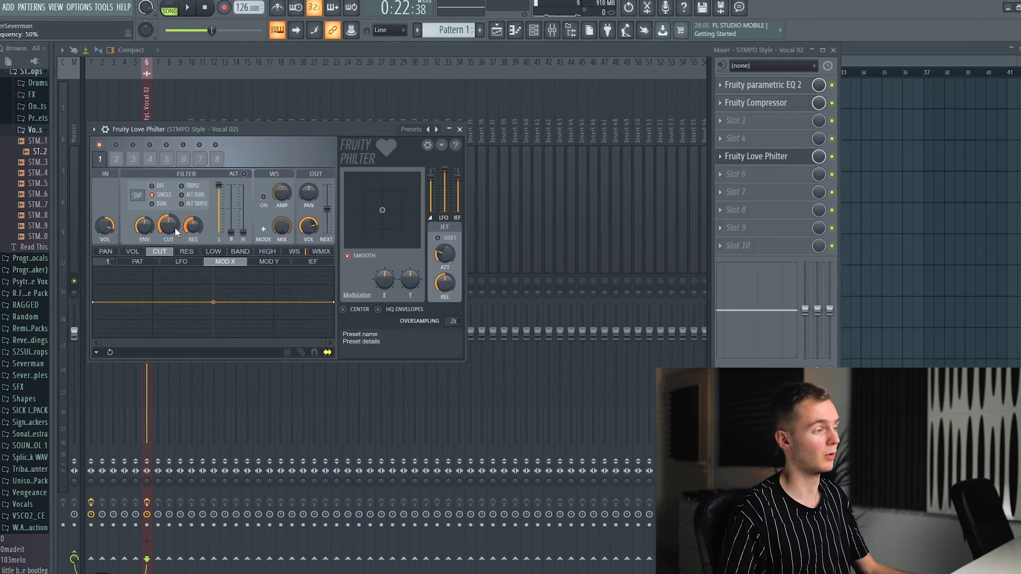
{"action": "left_click", "coordinate": [764, 159]}
{"action": "left_click", "coordinate": [833, 50]}
Step: Create an automation clip for the vocal Love Philter's Filter 1 cutoff frequency from bar 5 to bar 13 on Track 14
{"action": "left_click_drag", "start_coordinate": [258, 73], "coordinate": [432, 89]}
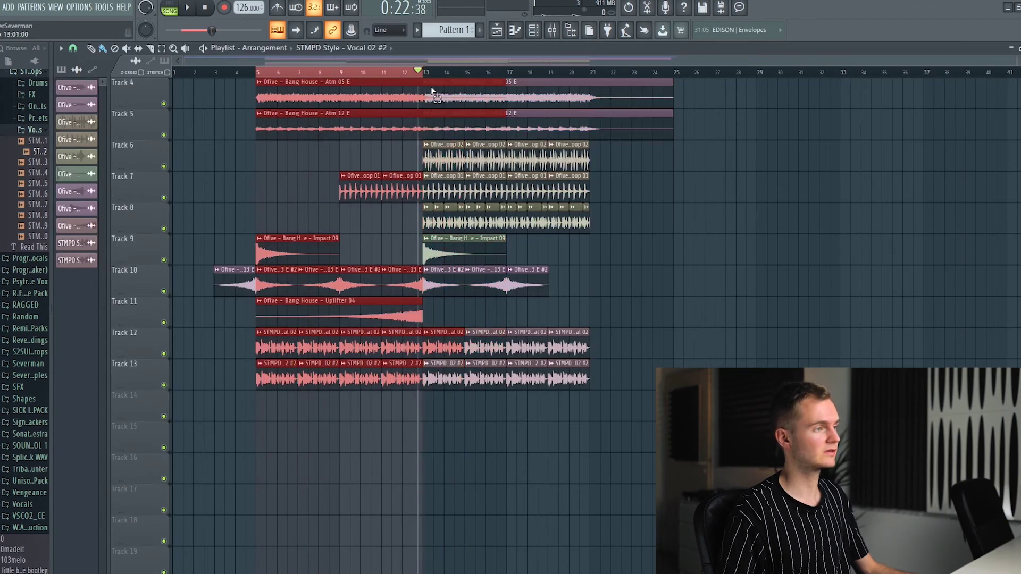
{"action": "left_click", "coordinate": [552, 30]}
{"action": "left_click", "coordinate": [799, 158]}
{"action": "right_click", "coordinate": [164, 219]}
{"action": "left_click", "coordinate": [268, 298]}
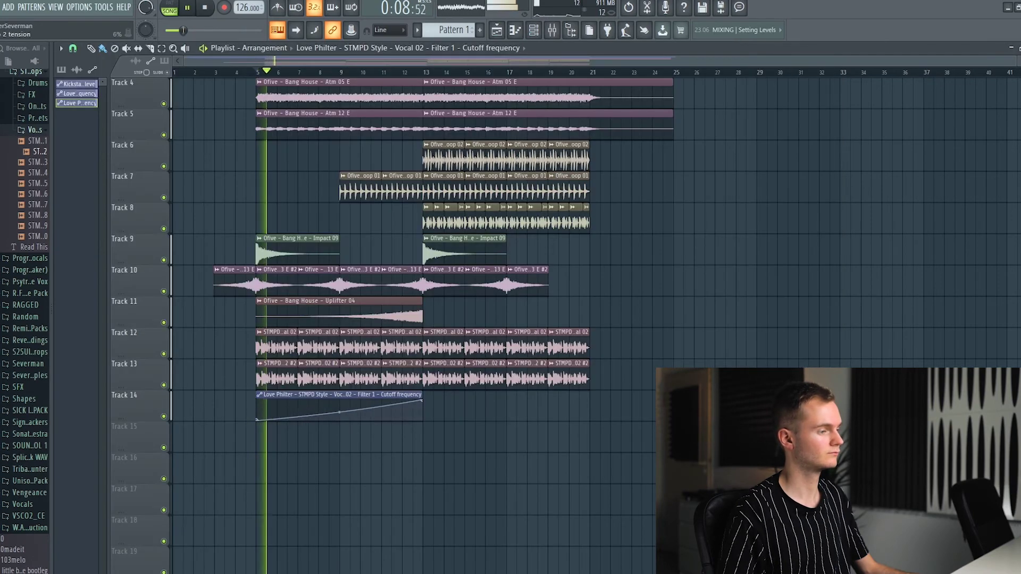
Step: Raise the start point of the vocal cutoff automation to about 13% and extend the clip past bar 21
{"action": "left_click_drag", "start_coordinate": [256, 419], "coordinate": [257, 417]}
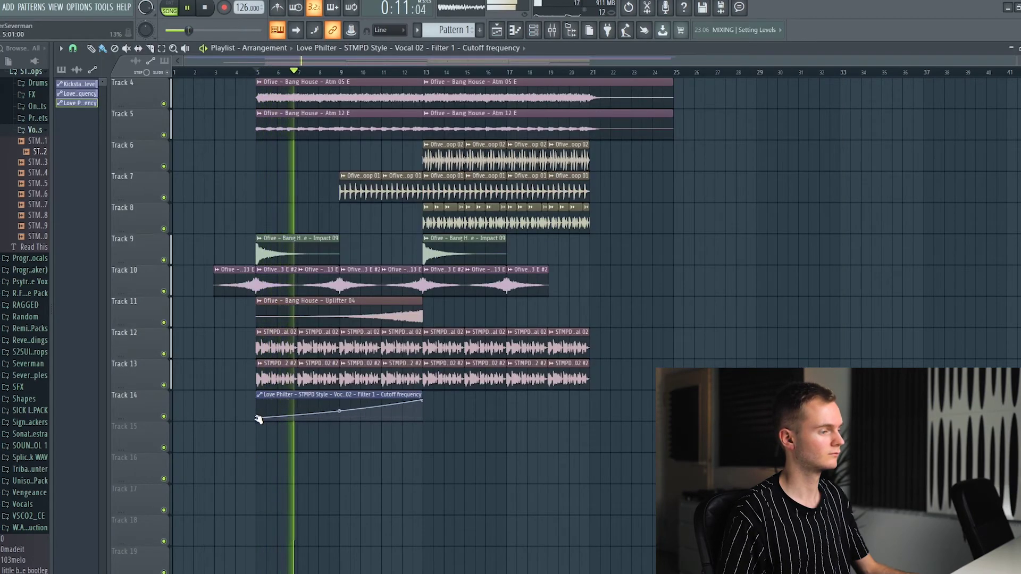
{"action": "left_click", "coordinate": [552, 30]}
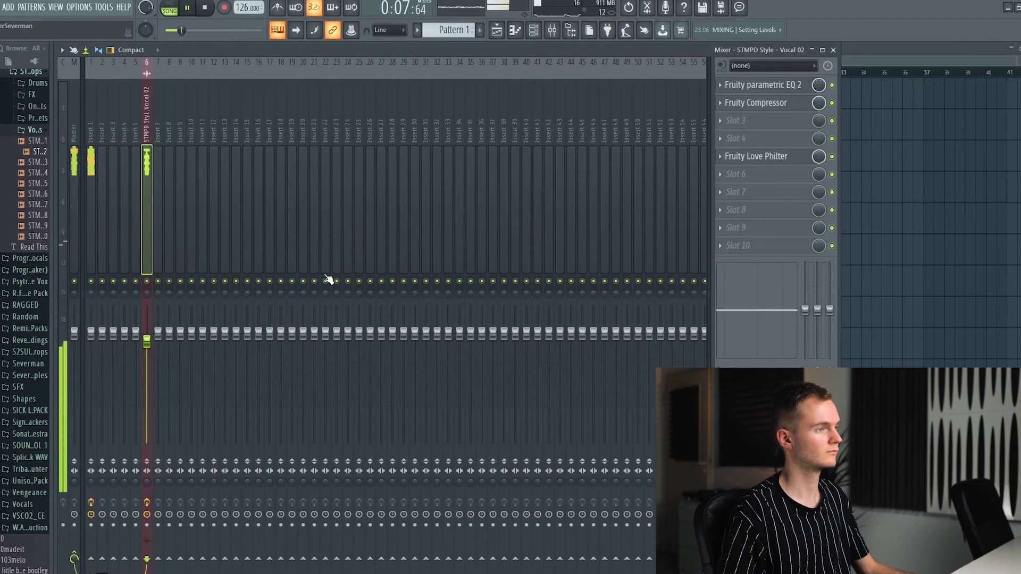
{"action": "left_click", "coordinate": [495, 29]}
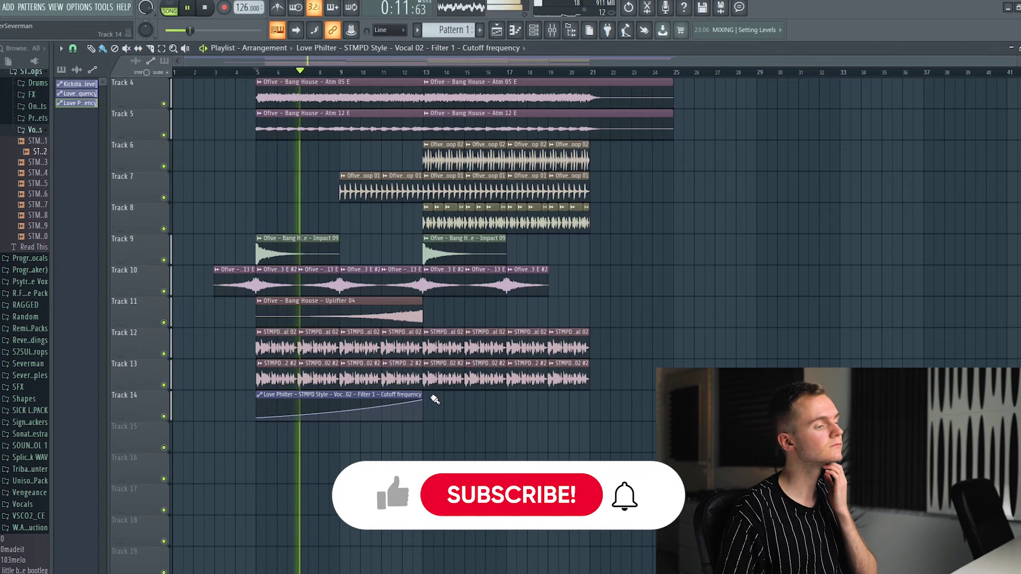
{"action": "left_click_drag", "start_coordinate": [423, 394], "coordinate": [596, 405]}
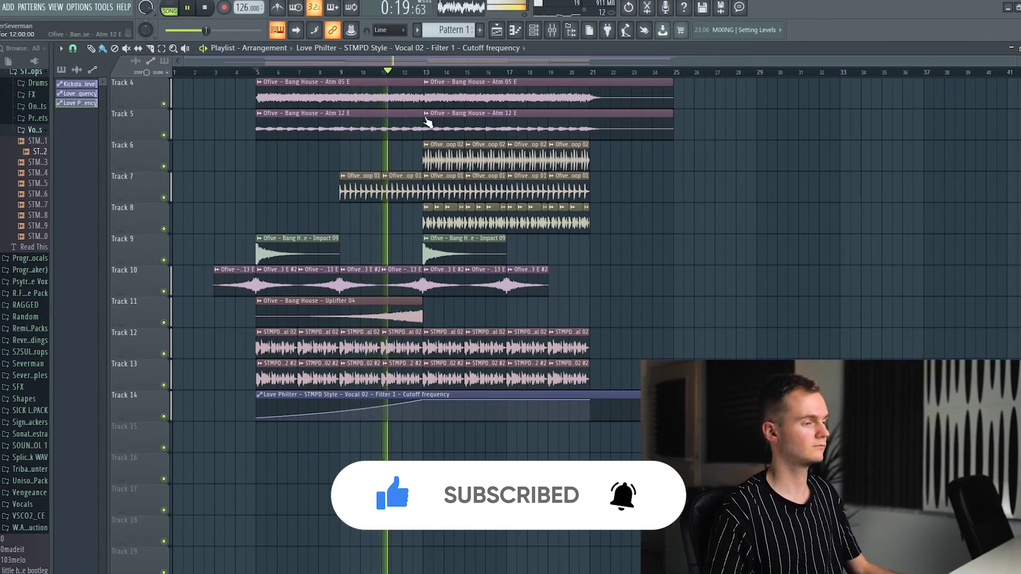
Step: Lower the vocal mixer insert's volume to -2.0 dB while the full mix plays
{"action": "key", "text": "F9"}
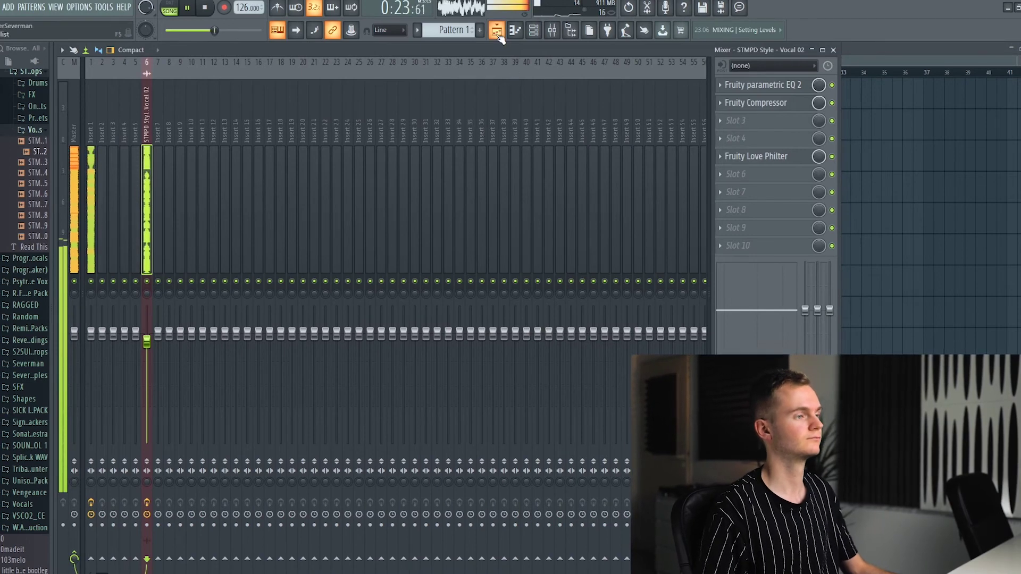
{"action": "key", "text": "F9"}
{"action": "scroll", "coordinate": [468, 245], "scroll_direction": "up", "scroll_amount": 3}
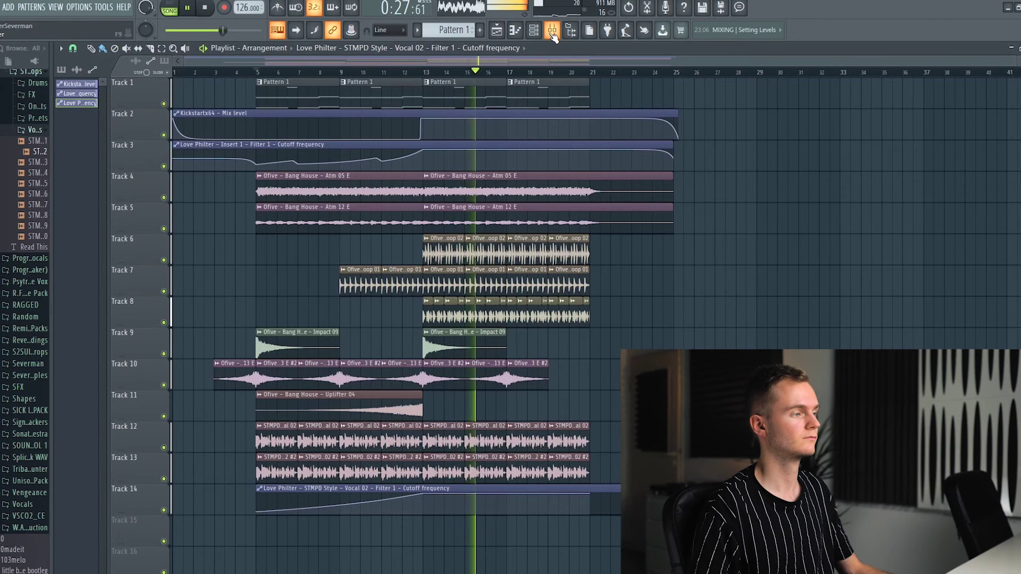
{"action": "key", "text": "F9"}
{"action": "left_click_drag", "start_coordinate": [147, 341], "coordinate": [147, 343]}
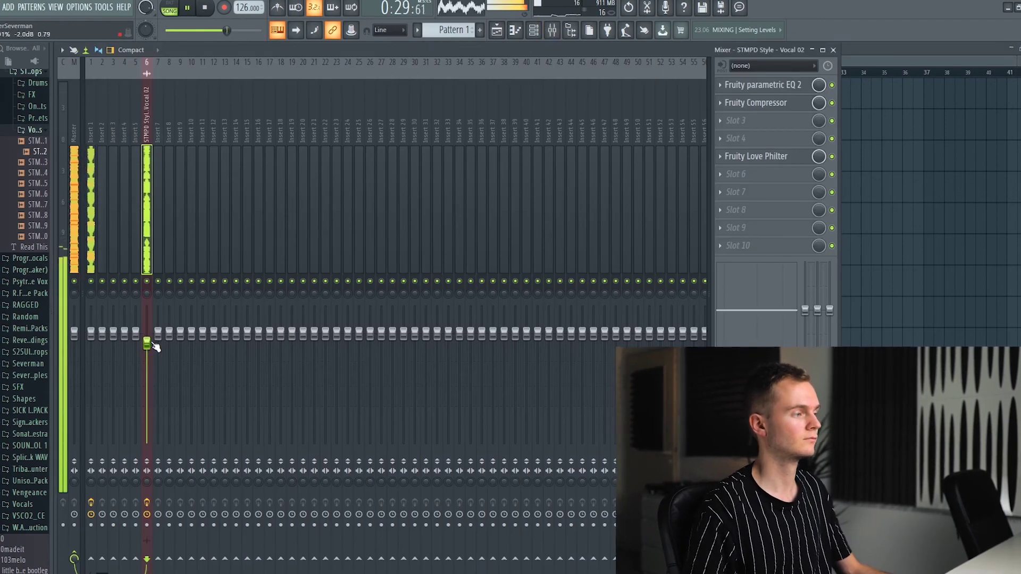
{"action": "key", "text": "F9"}
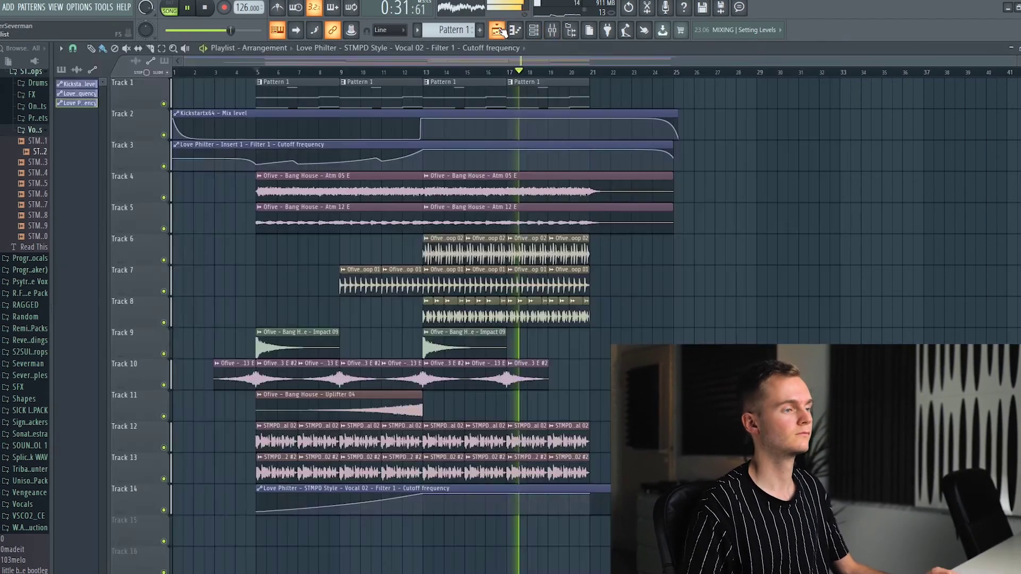